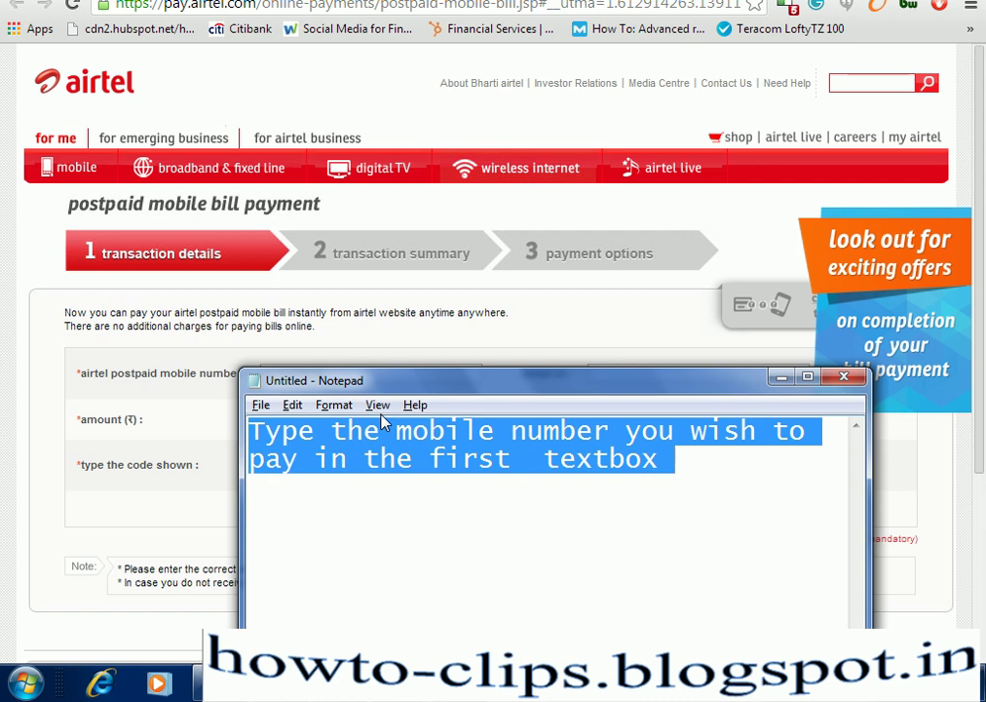
Finish the note 'sorry for delay', then click into the Airtel form's email id field
type("sorry for ")
type("dela")
key("BackSpace")
type("elay")
key("alt+Tab")
left_click(619, 376)
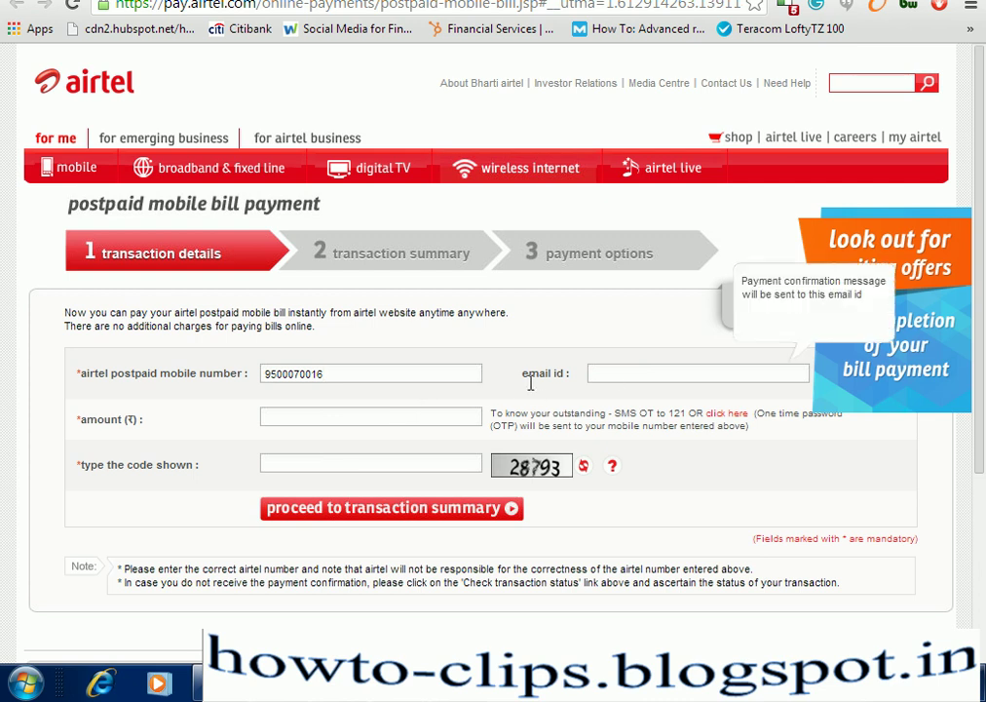
left_click(619, 378)
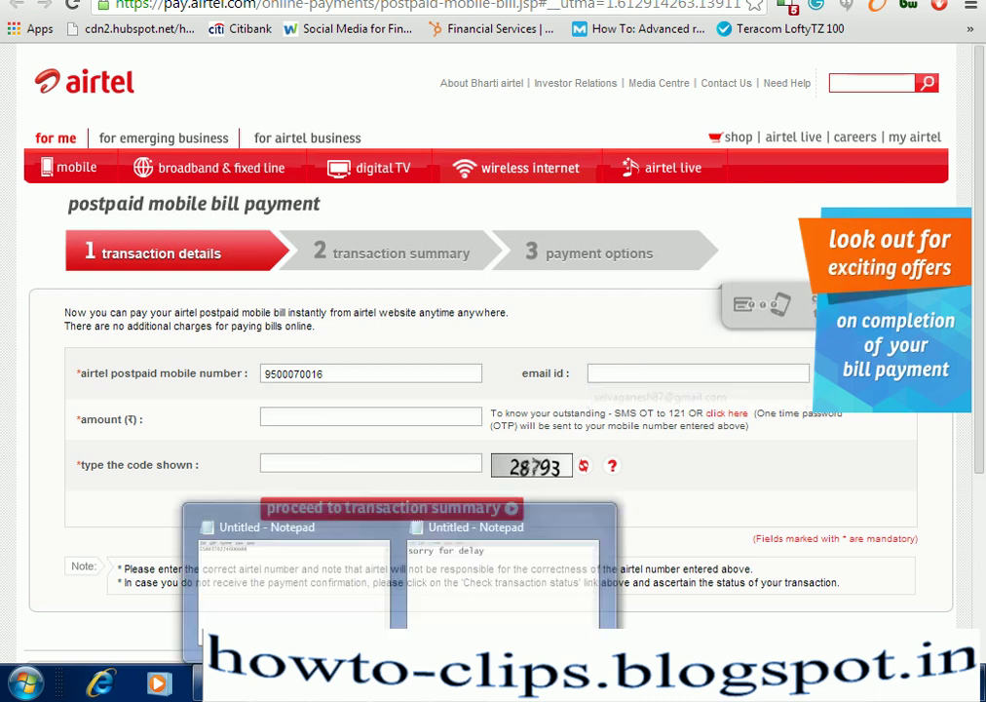
Replace the note with 'type the mail id you wish to receive your conformation copy'
left_click(518, 623)
key("ctrl+a")
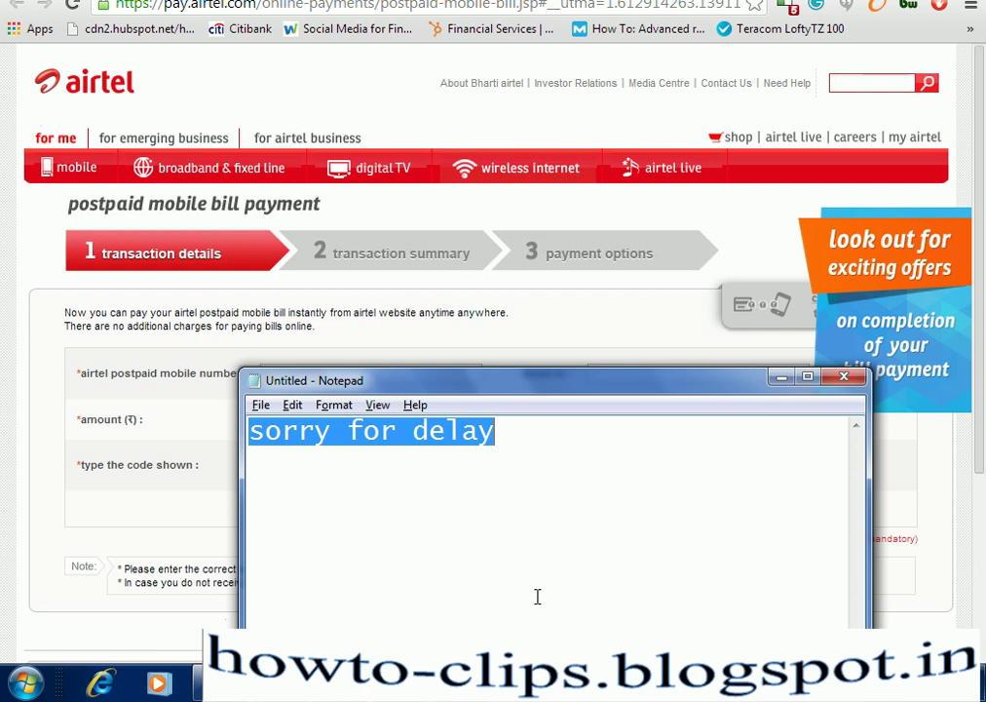
type("type the ")
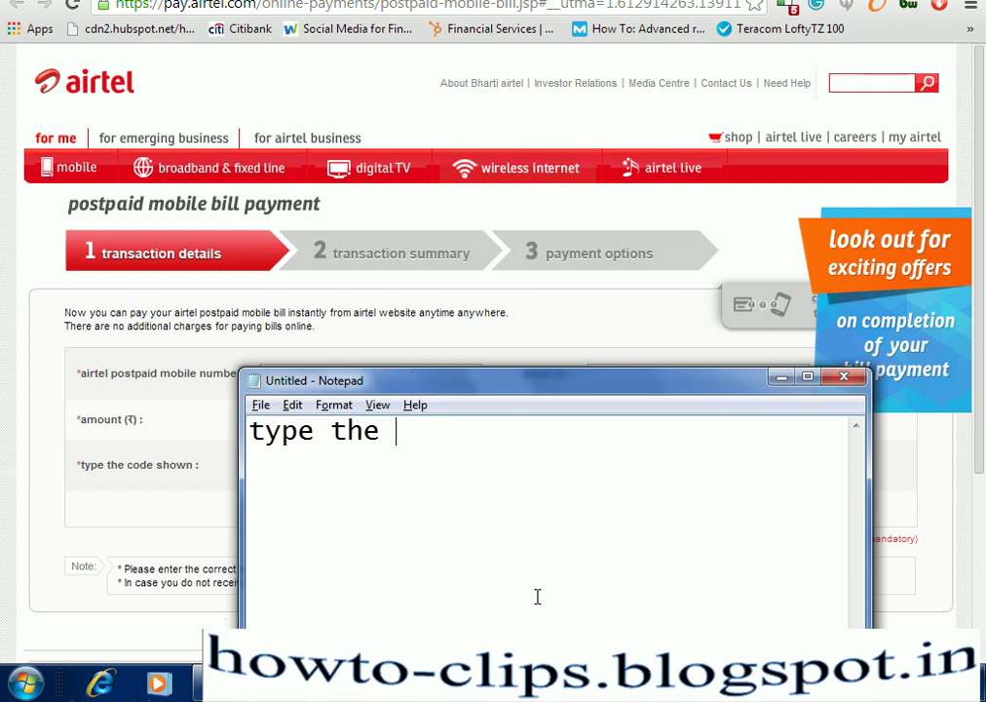
type("mail id you wish t")
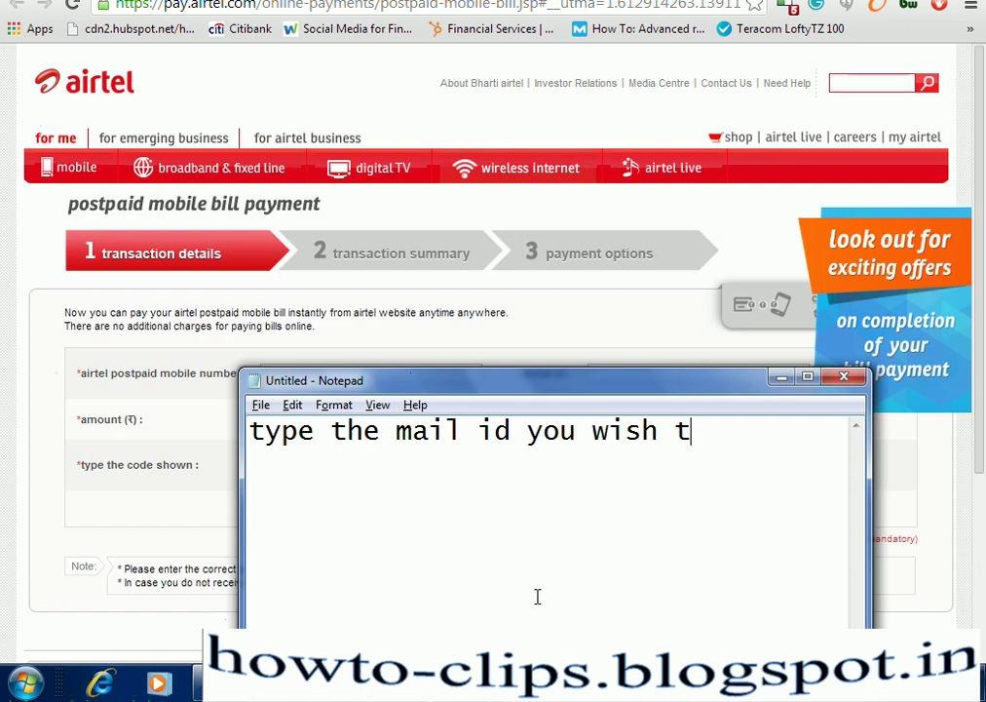
type("o receive ")
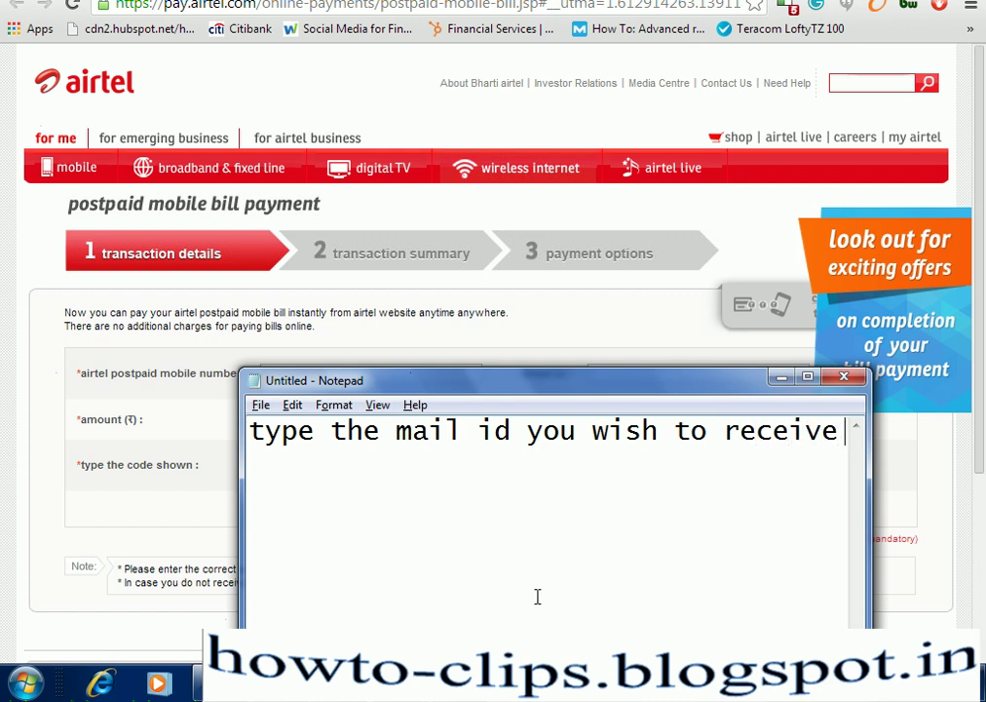
type("your ")
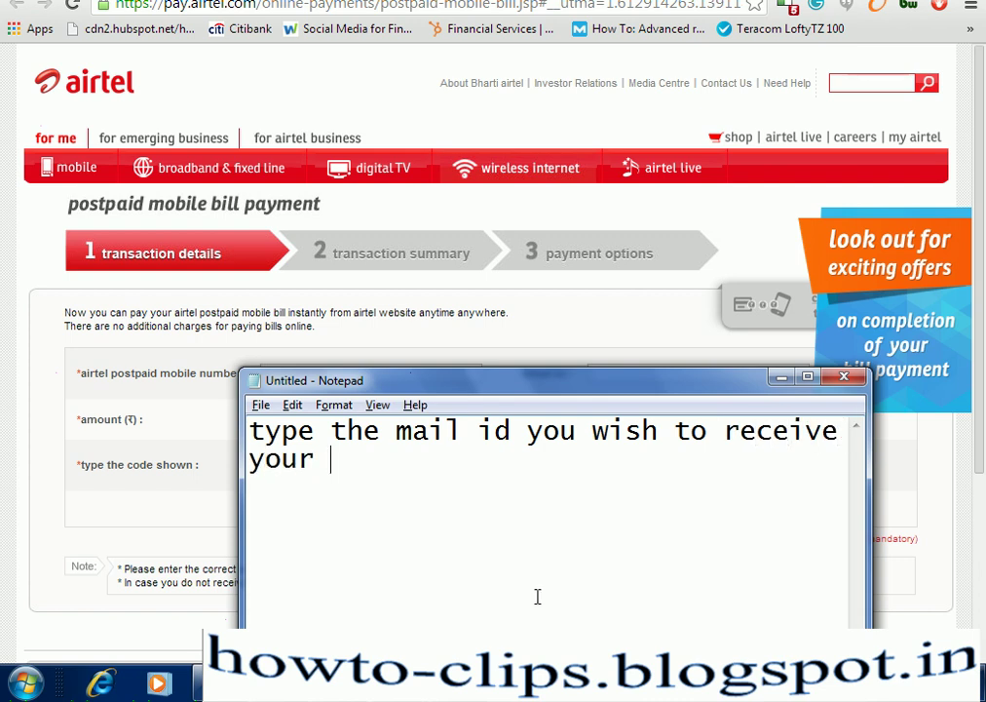
type("confor")
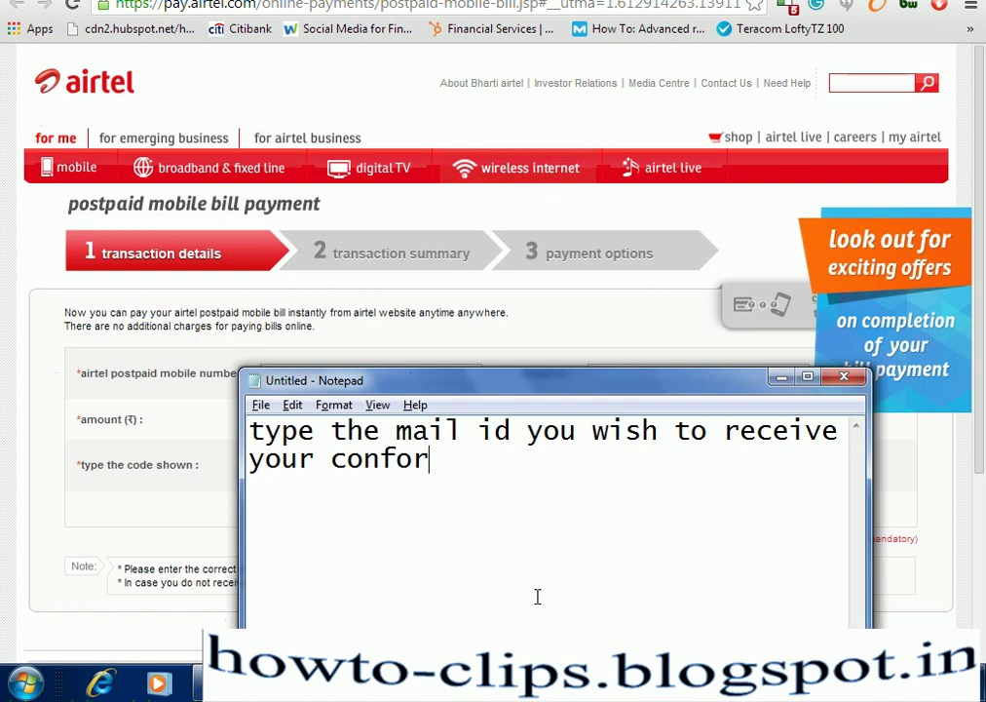
type("mation copy")
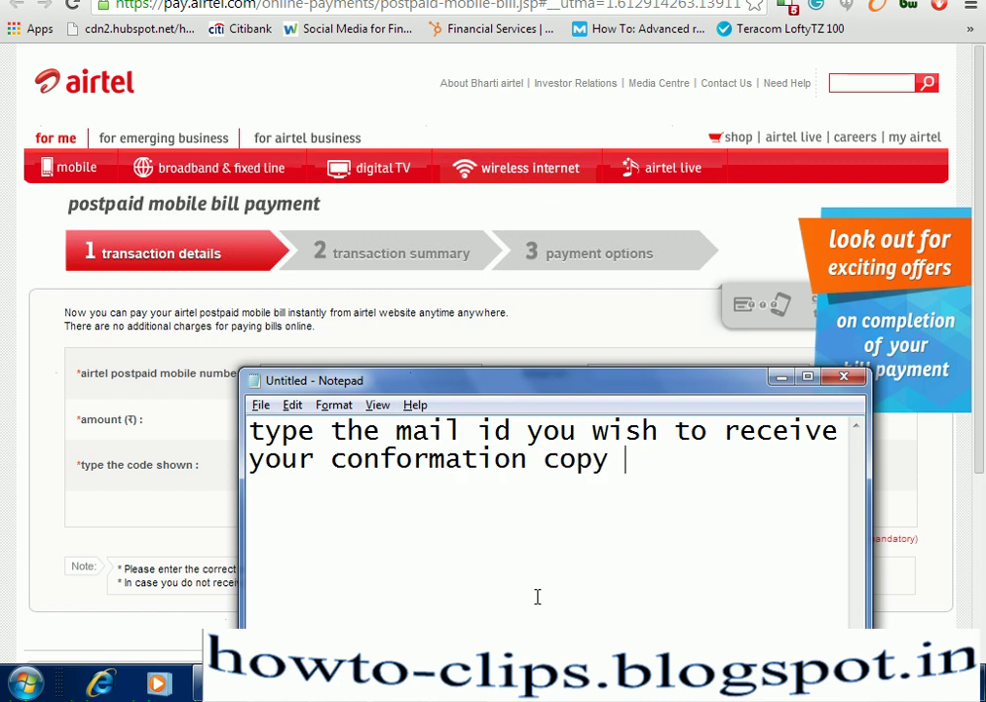
key("alt+Tab")
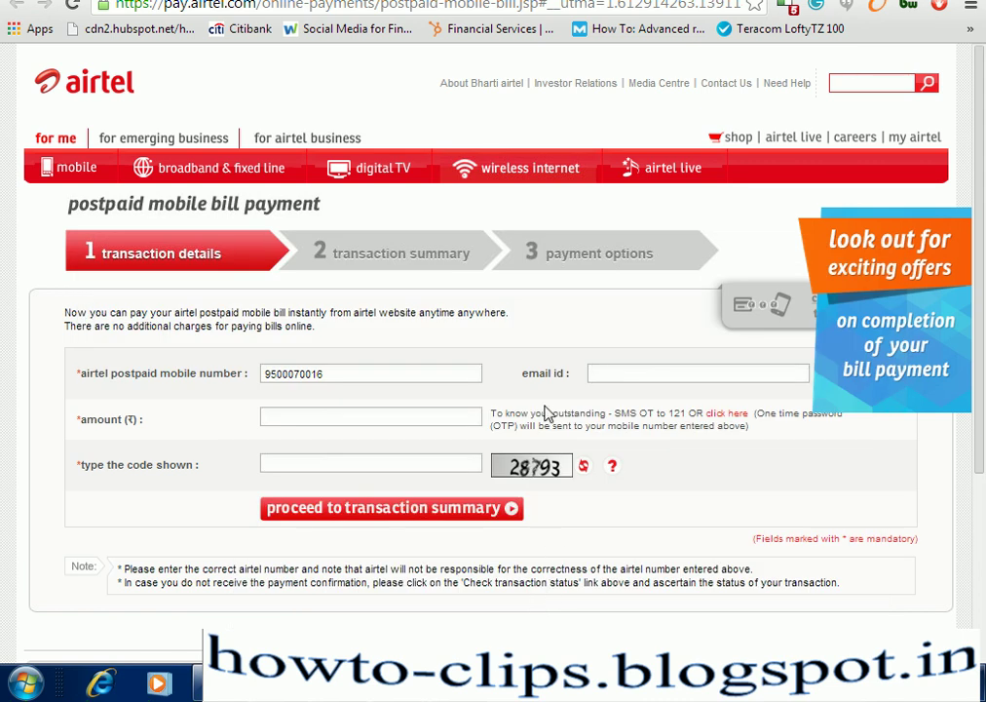
Fill the email id field from the saved autofill suggestion
left_click_drag(523, 373, 585, 375)
left_click(650, 376)
left_click(650, 376)
left_click(645, 389)
Insert 'bill payment' into the note after the word 'your'
key("alt+Tab")
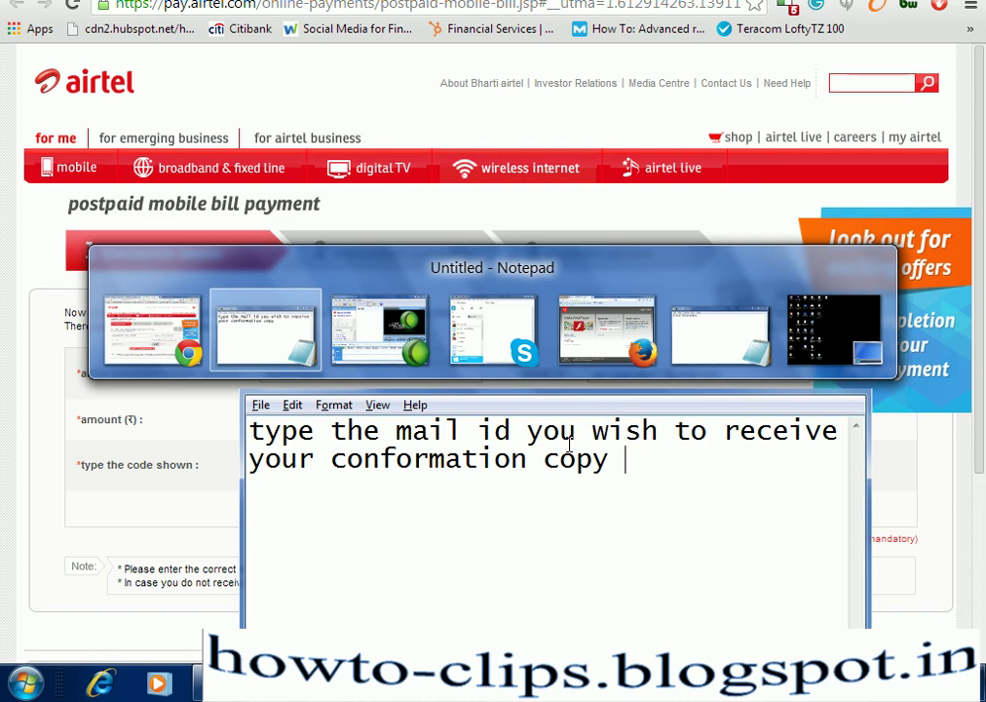
left_click(328, 459)
type("bill payment")
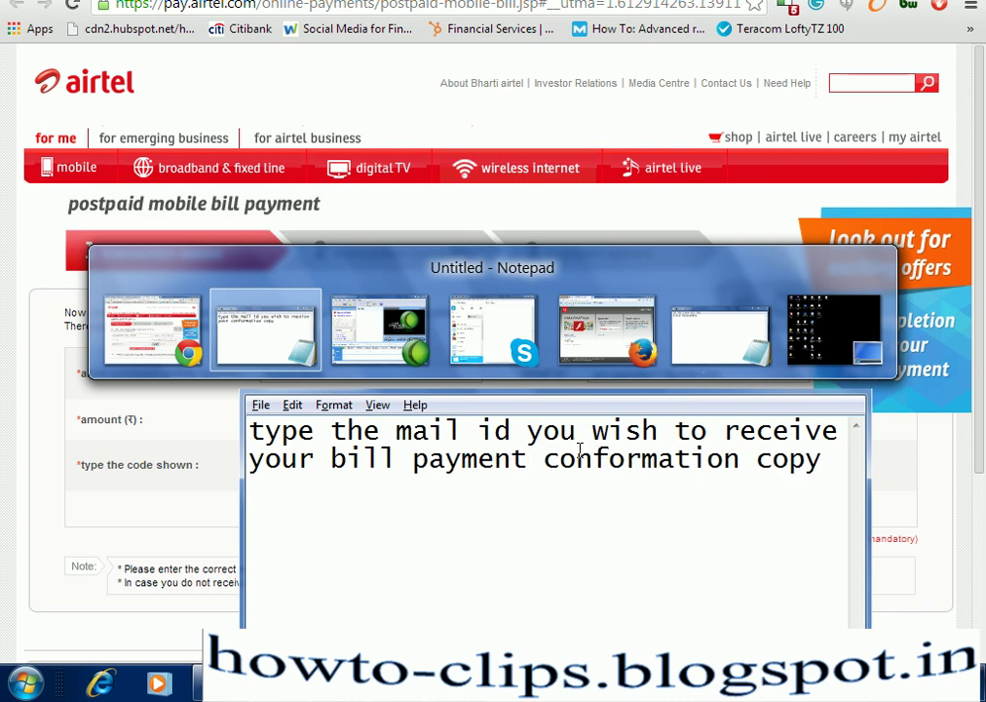
left_click_drag(824, 459, 227, 444)
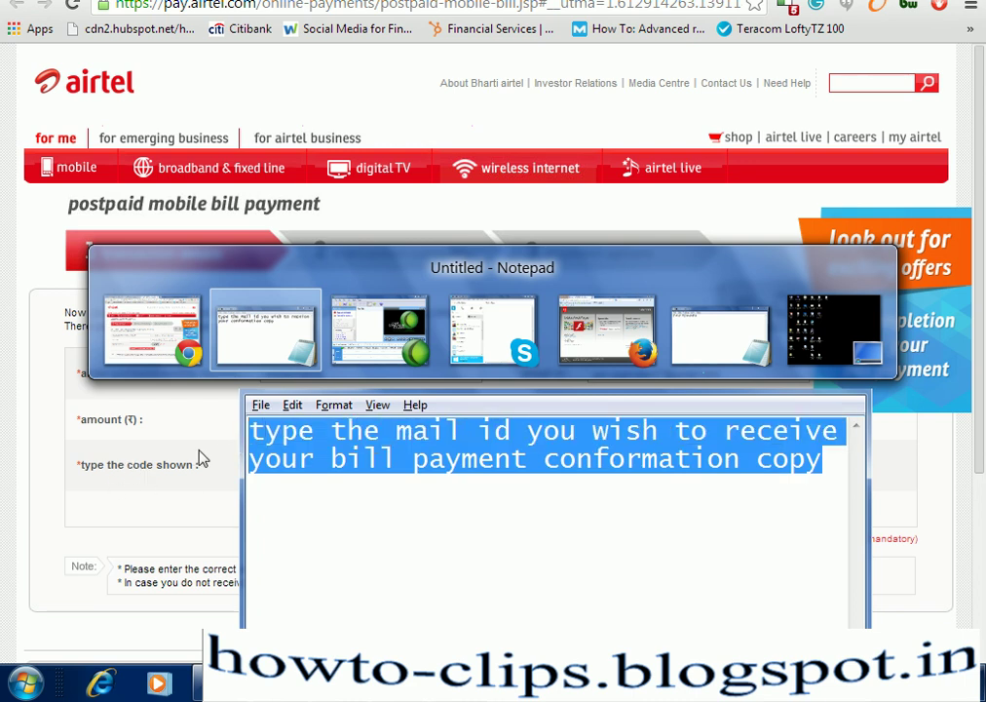
key("Escape")
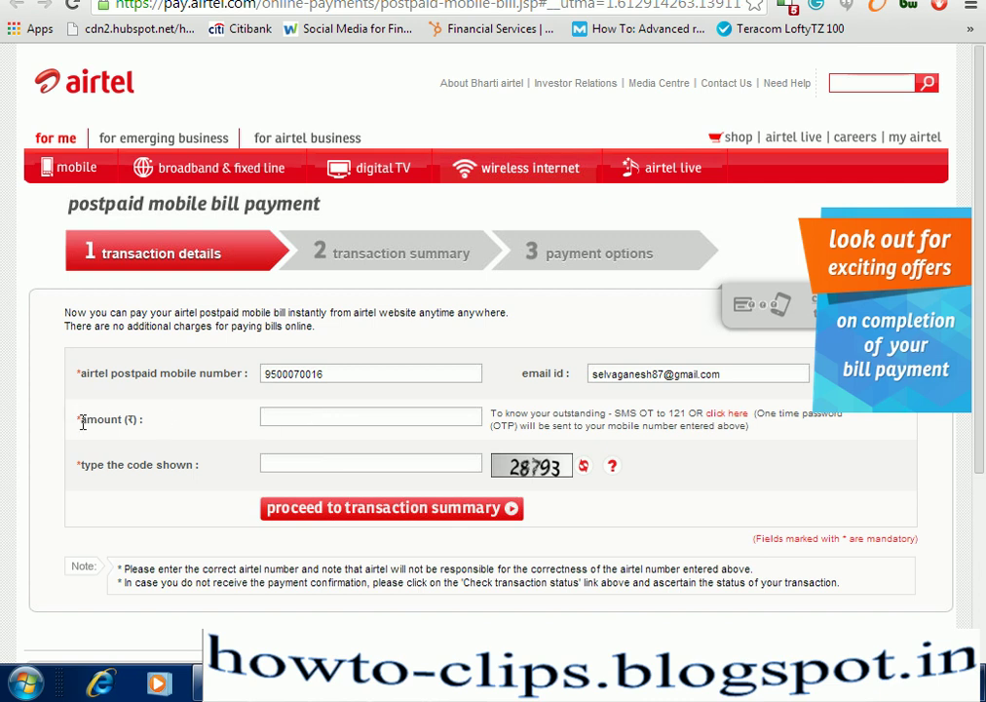
Enter 200 as the bill amount on the Airtel form
left_click_drag(82, 419, 191, 416)
left_click(193, 426)
left_click(303, 417)
type("200")
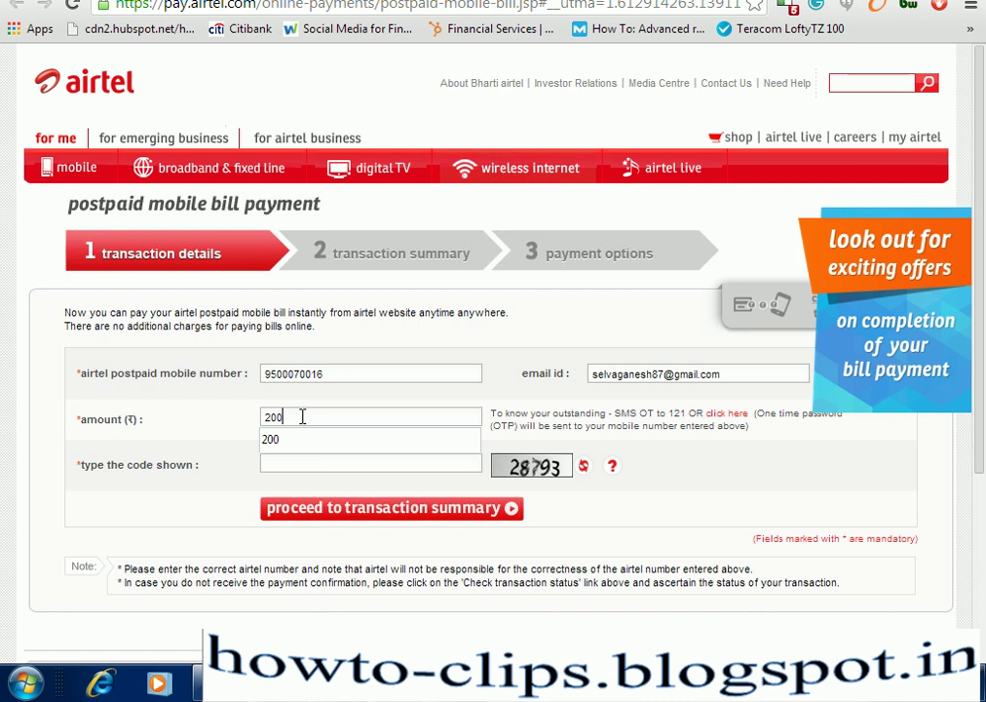
left_click(409, 682)
Rewrite the note to read 'Type the bill amount'
left_click(508, 597)
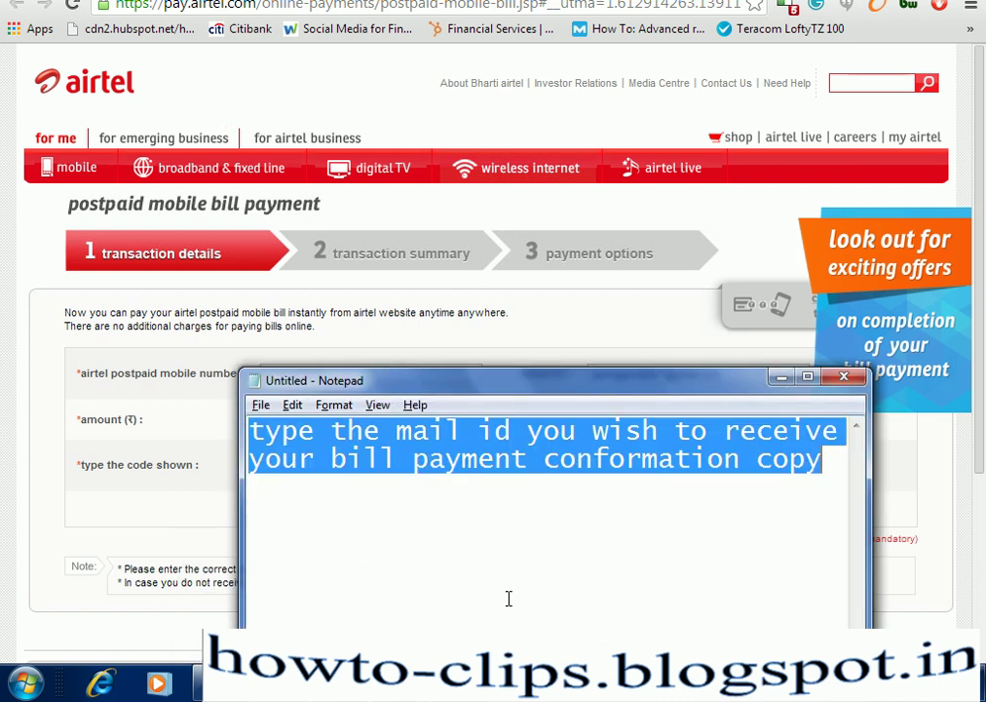
type("T")
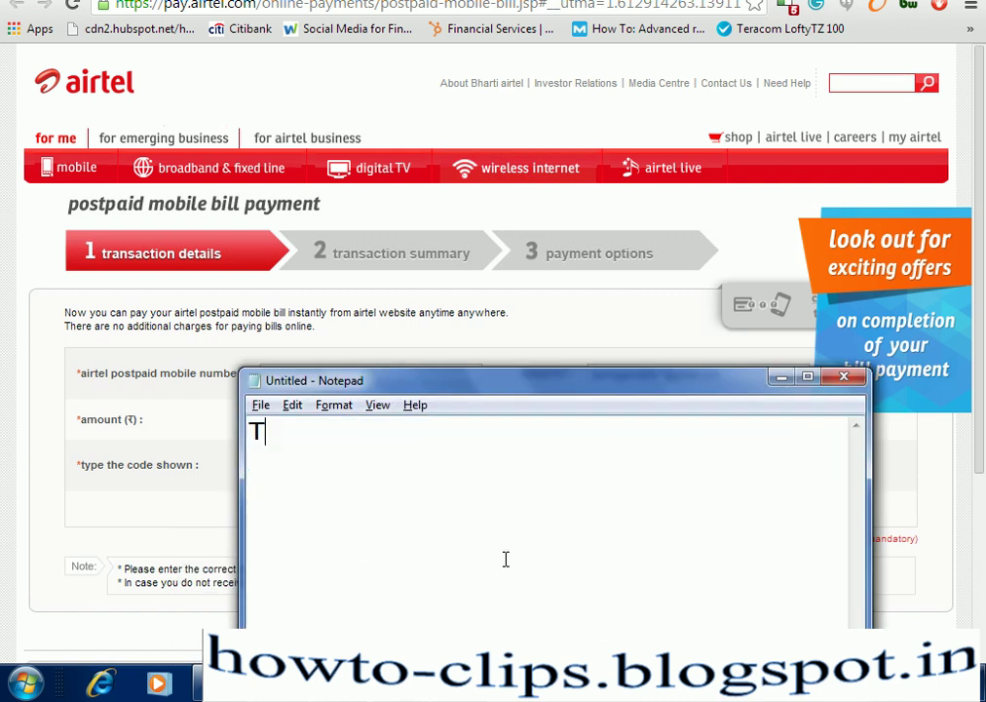
type("ype ")
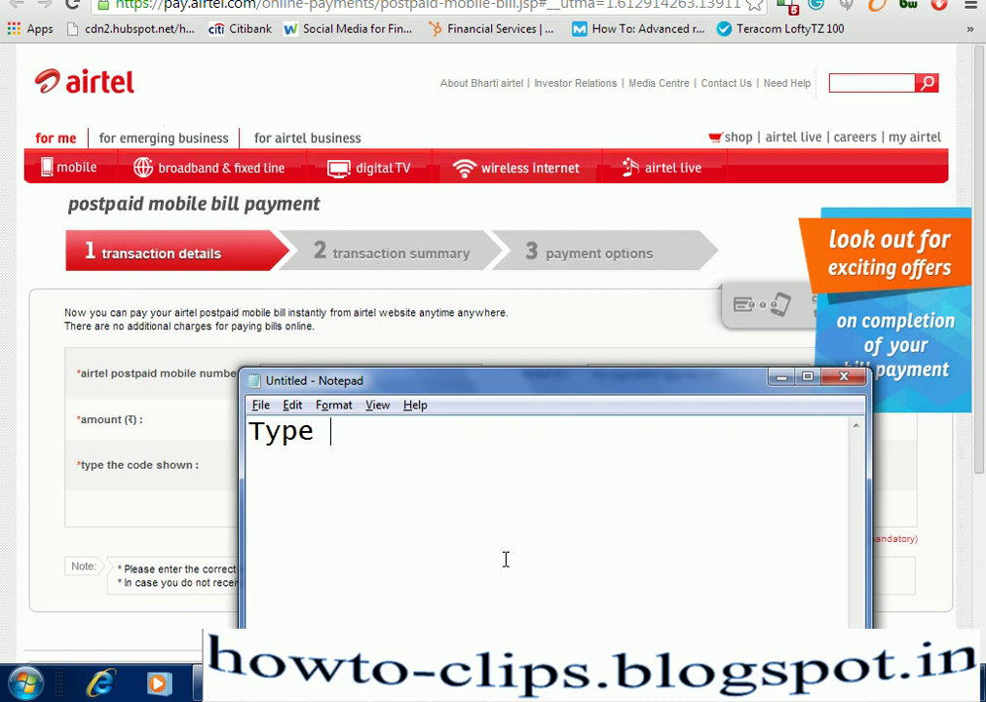
type("the bill a")
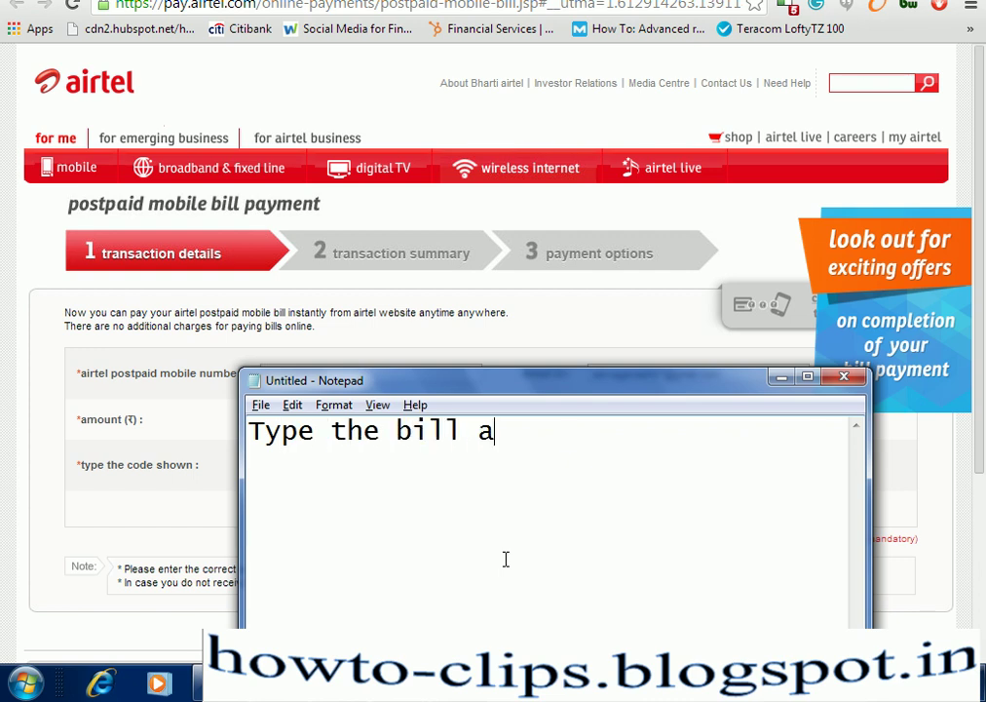
key("BackSpace")
type("mount")
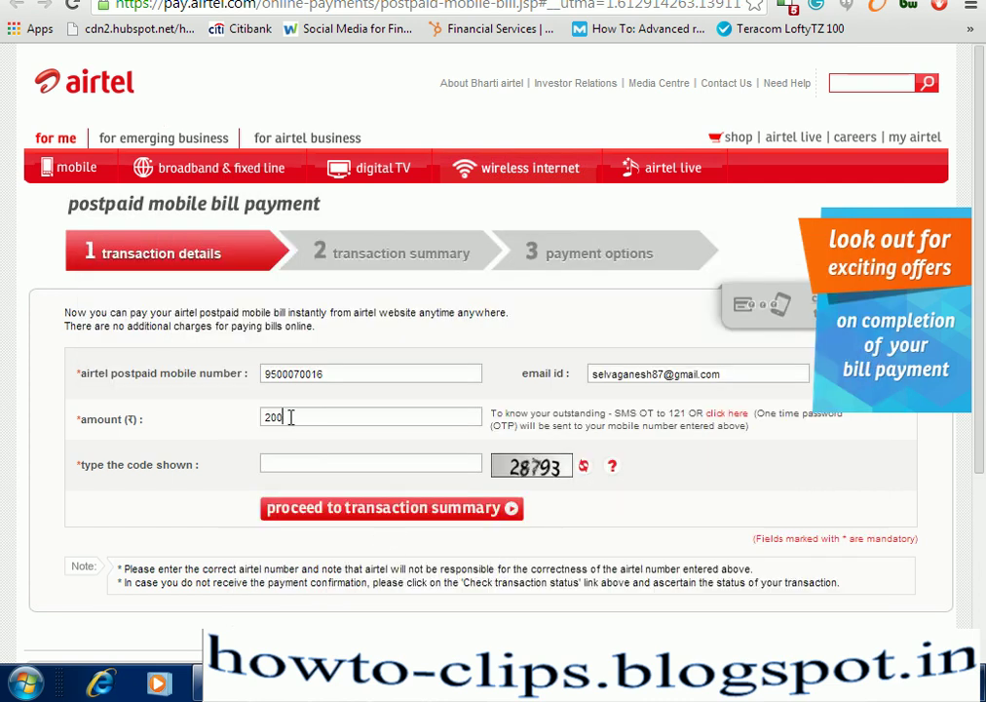
Highlight the entered amount 200, then select all the note's text
mouse_move(290, 417)
left_mouse_down()
mouse_move(203, 416)
mouse_move(288, 423)
mouse_move(272, 418)
left_mouse_up()
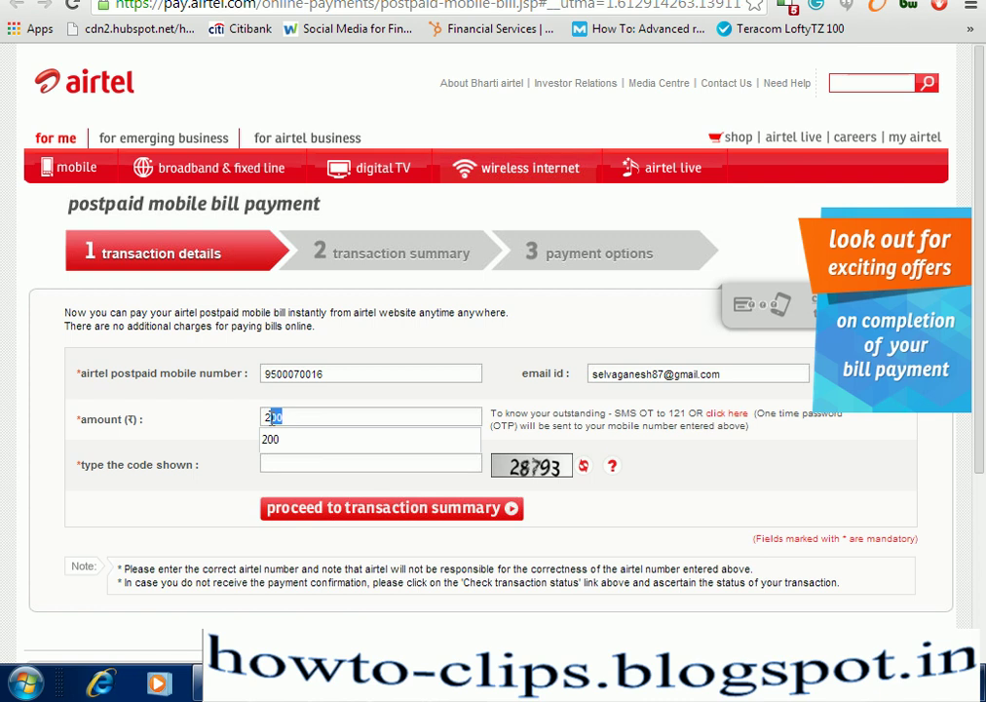
left_click(289, 468)
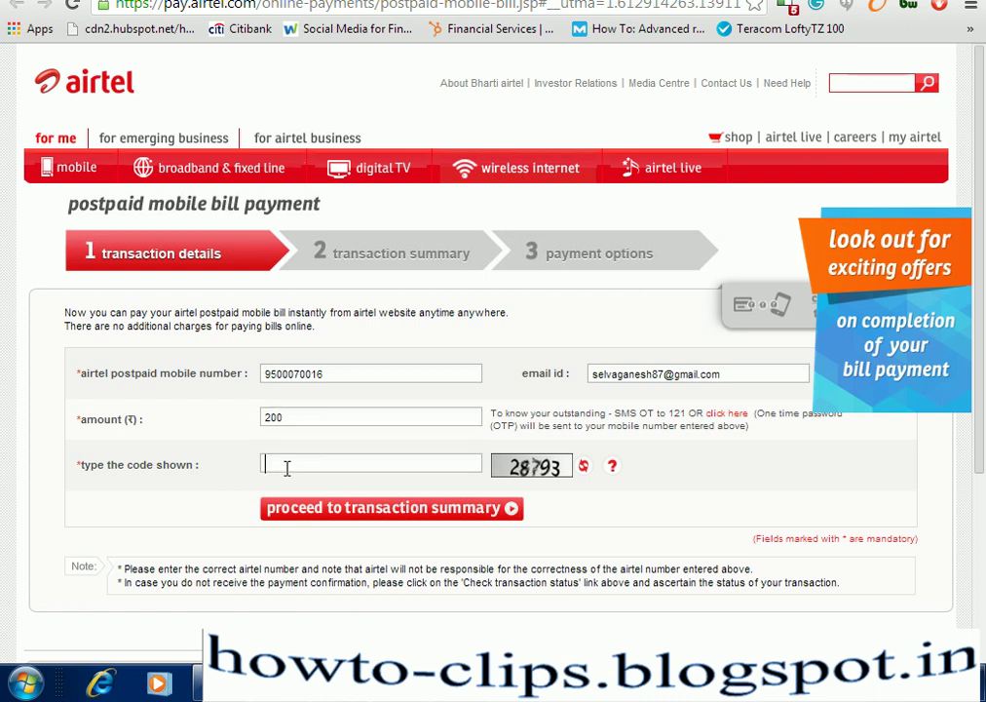
key("alt+Tab")
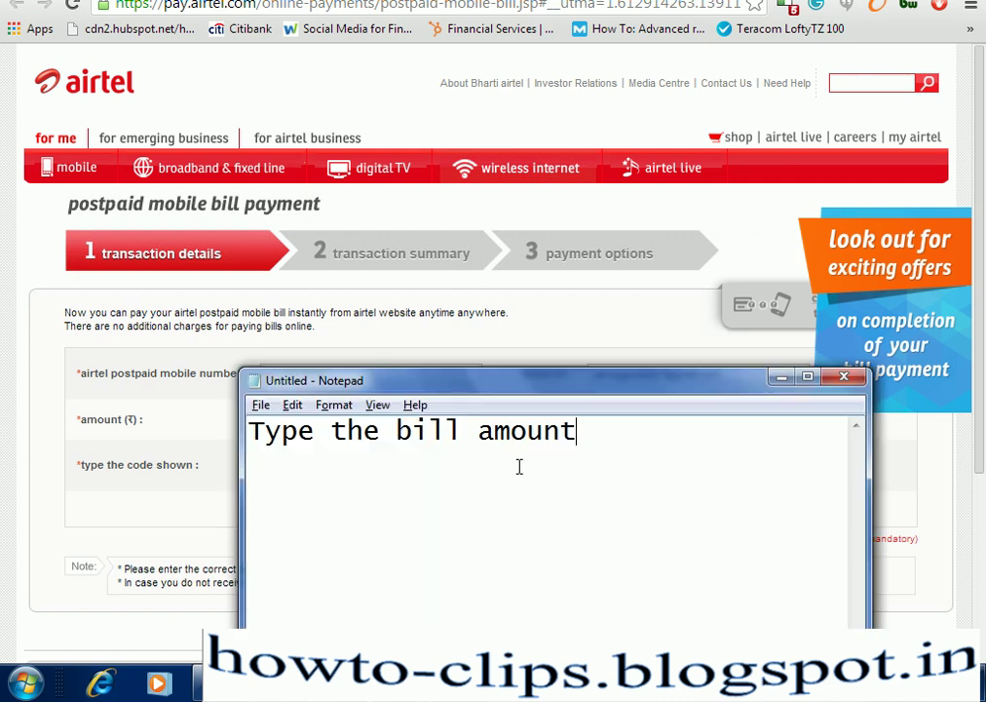
key("ctrl+a")
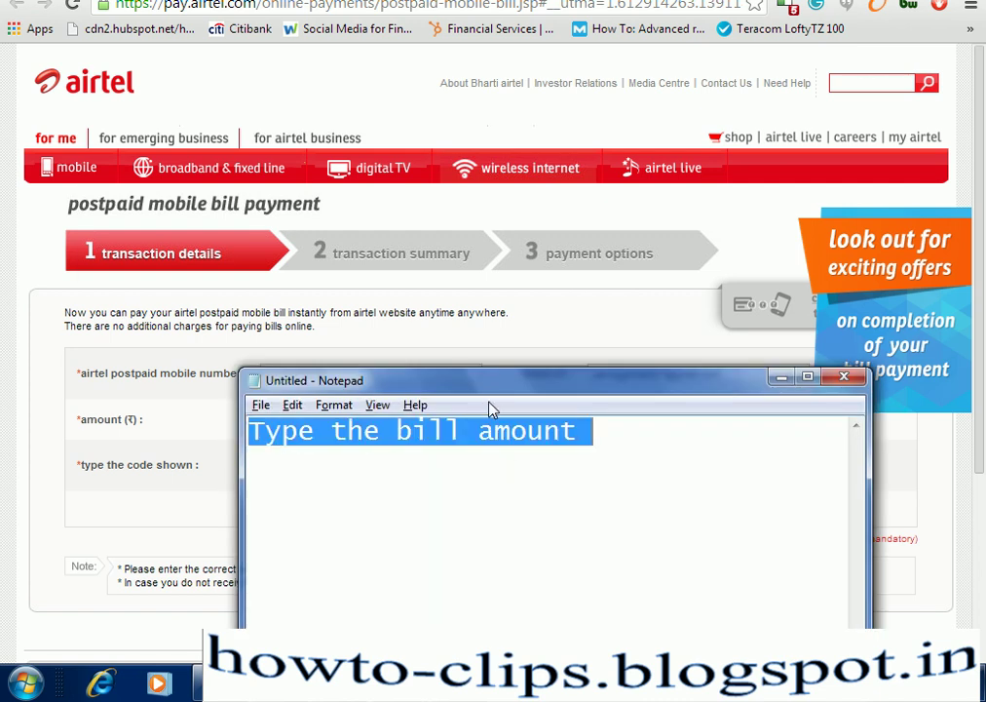
Move the note above the form and write 'enter the text as shown in this box'
left_click_drag(488, 391, 485, 94)
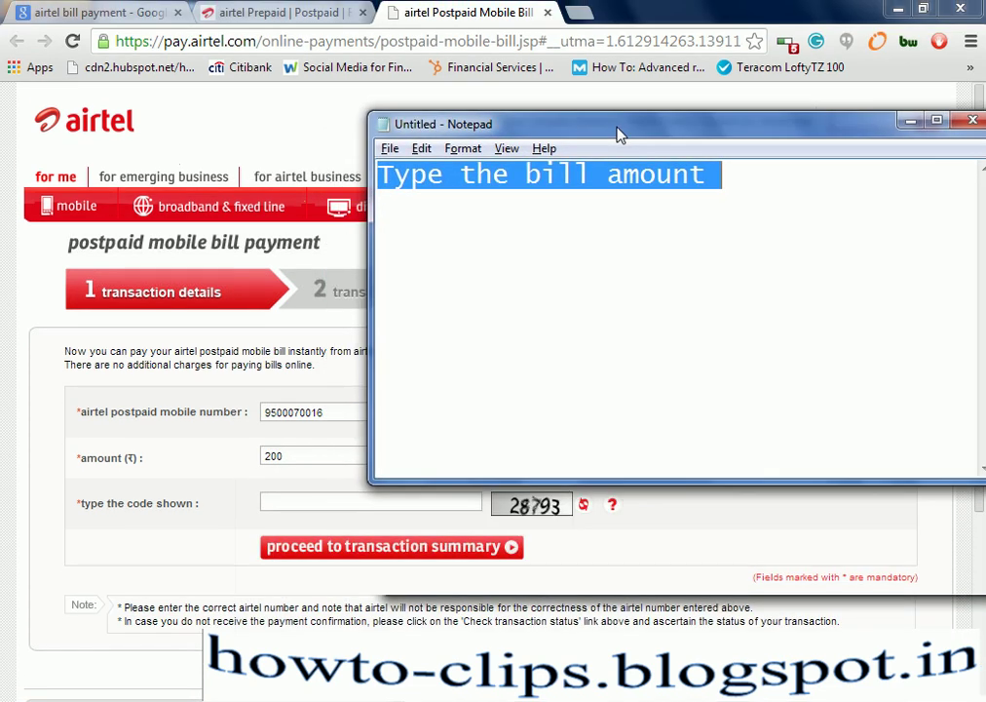
type("en")
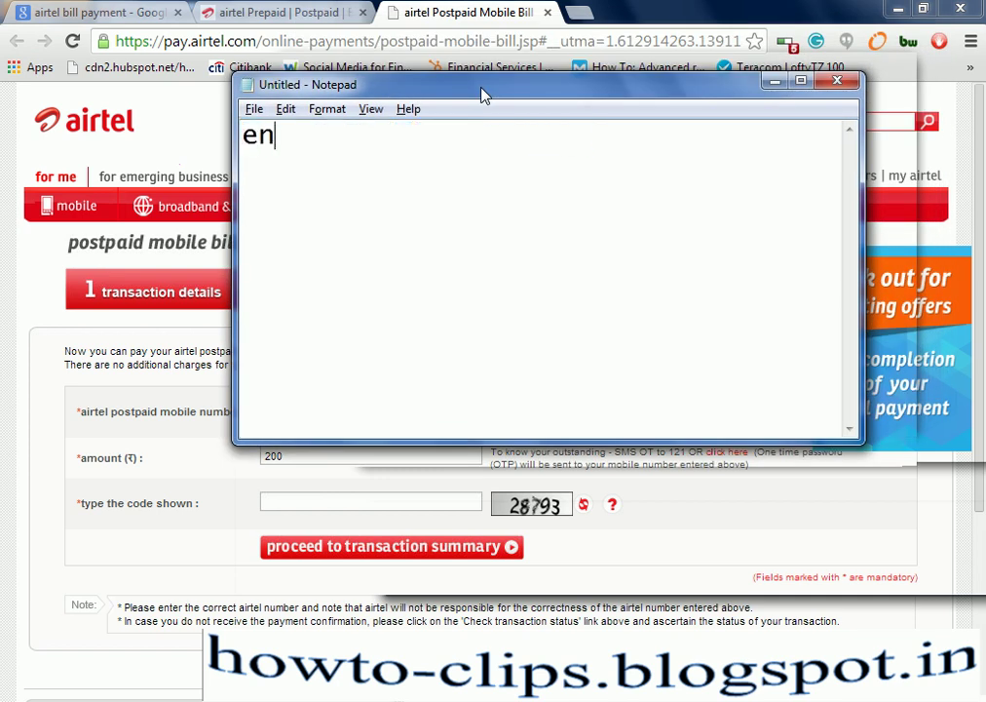
type("ter the text as ")
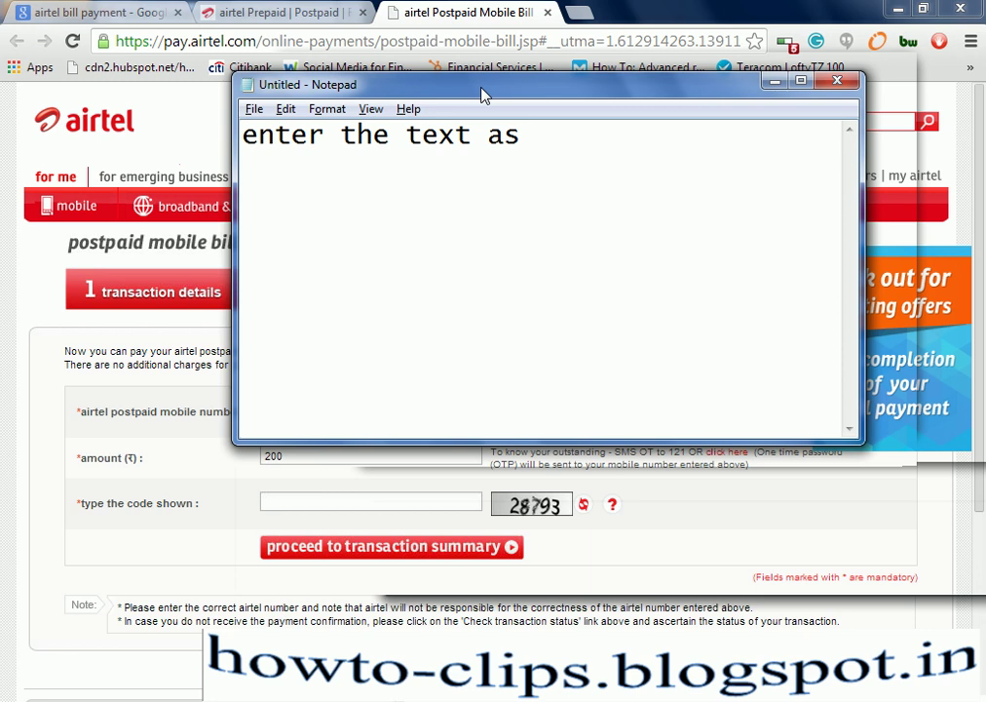
type("shown in this box")
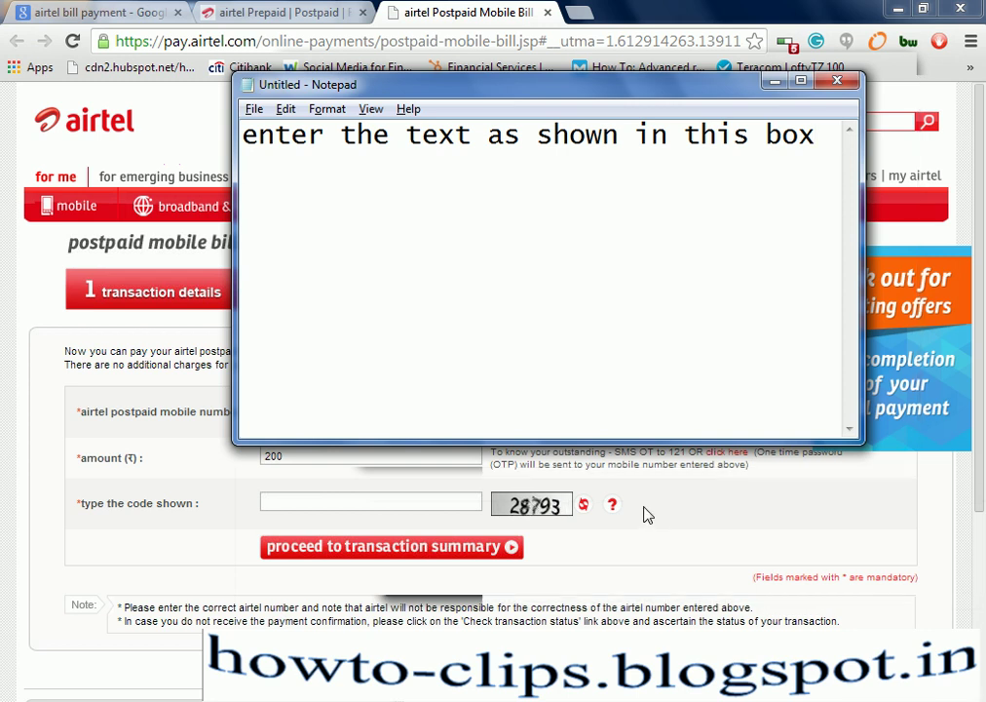
left_click_drag(589, 526, 497, 493)
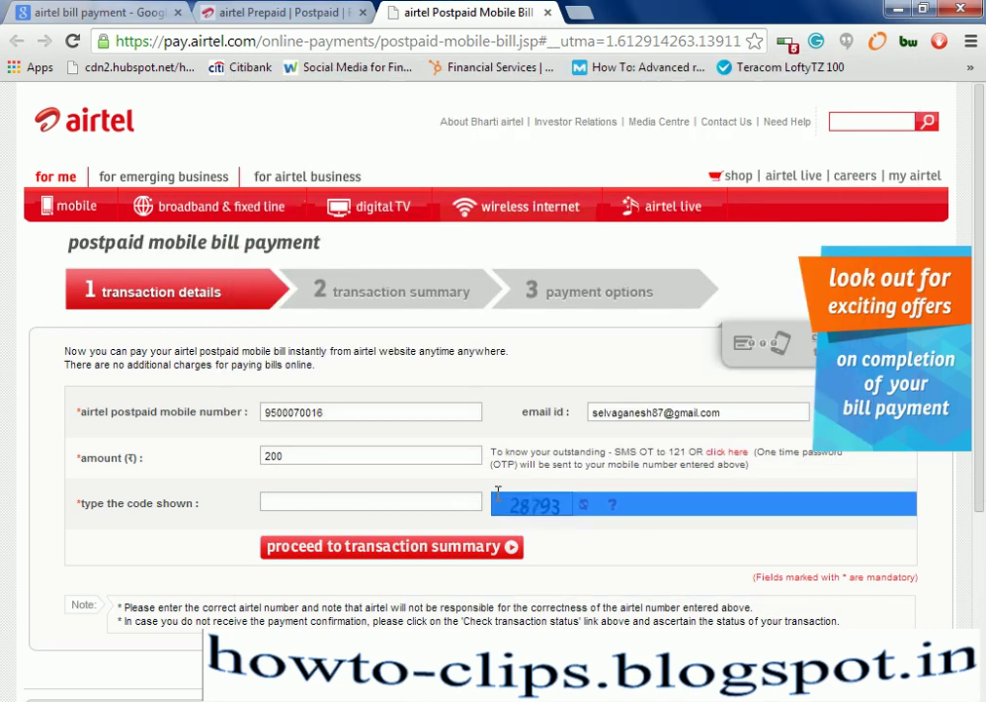
Enter the captcha code and proceed to the transaction summary
left_click(412, 506)
type("28793")
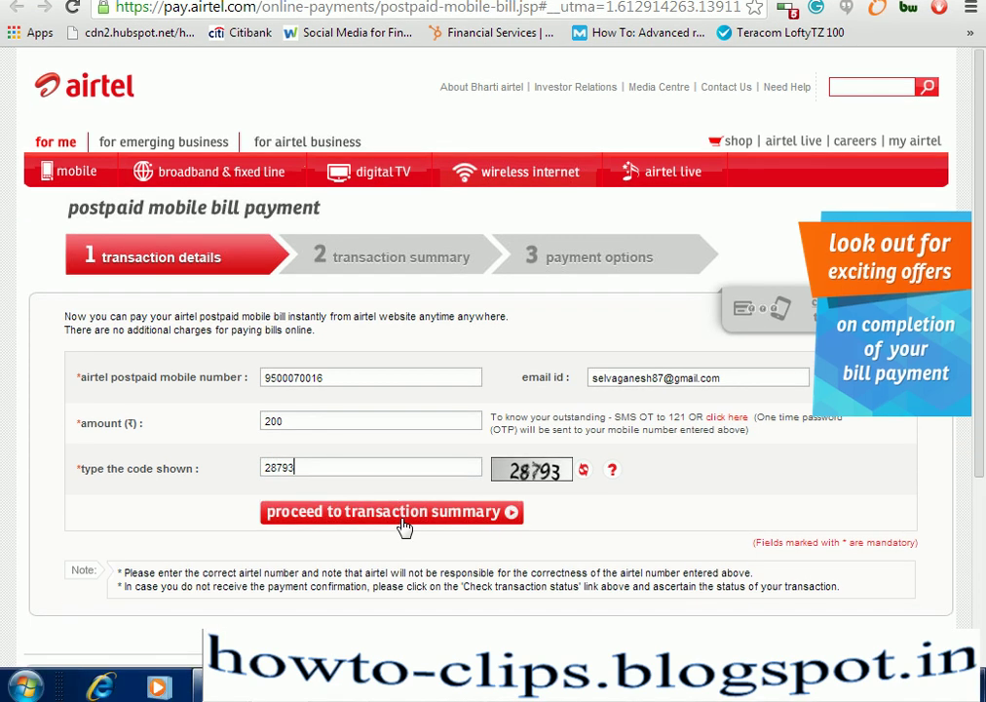
left_click(407, 549)
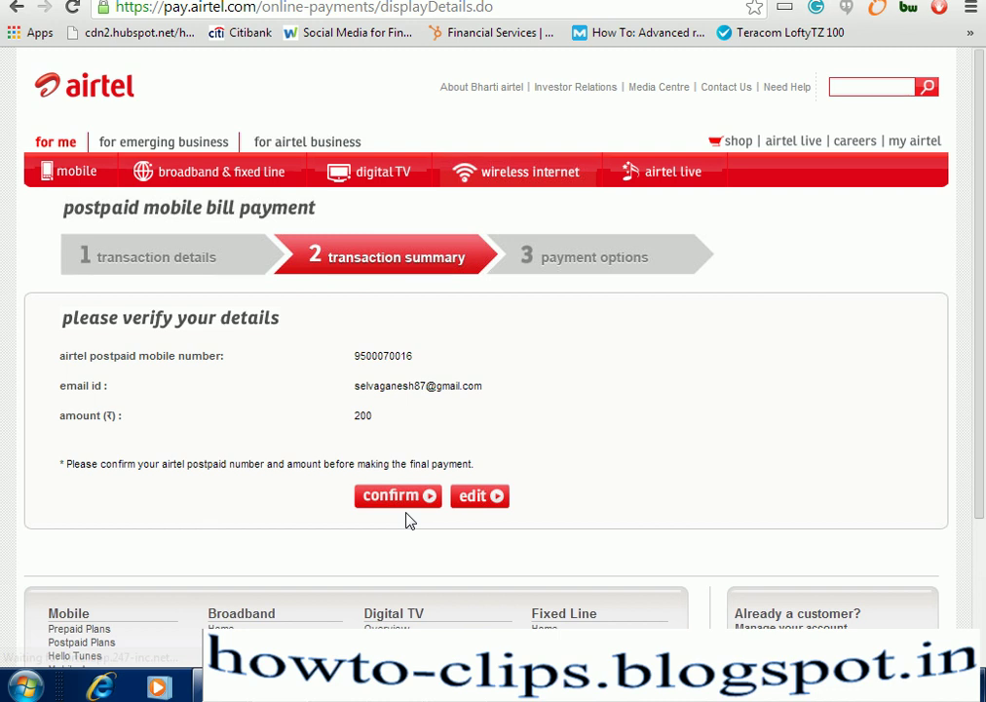
Replace the note with 'very important to conform the mobile numbe'
key("alt+Tab")
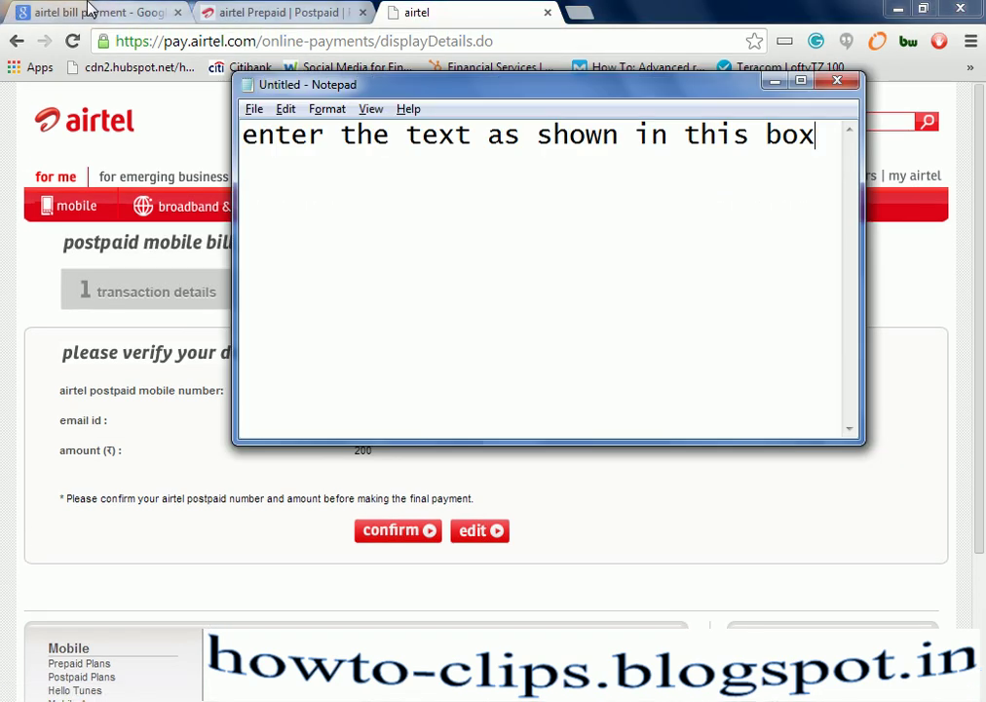
key("ctrl+a")
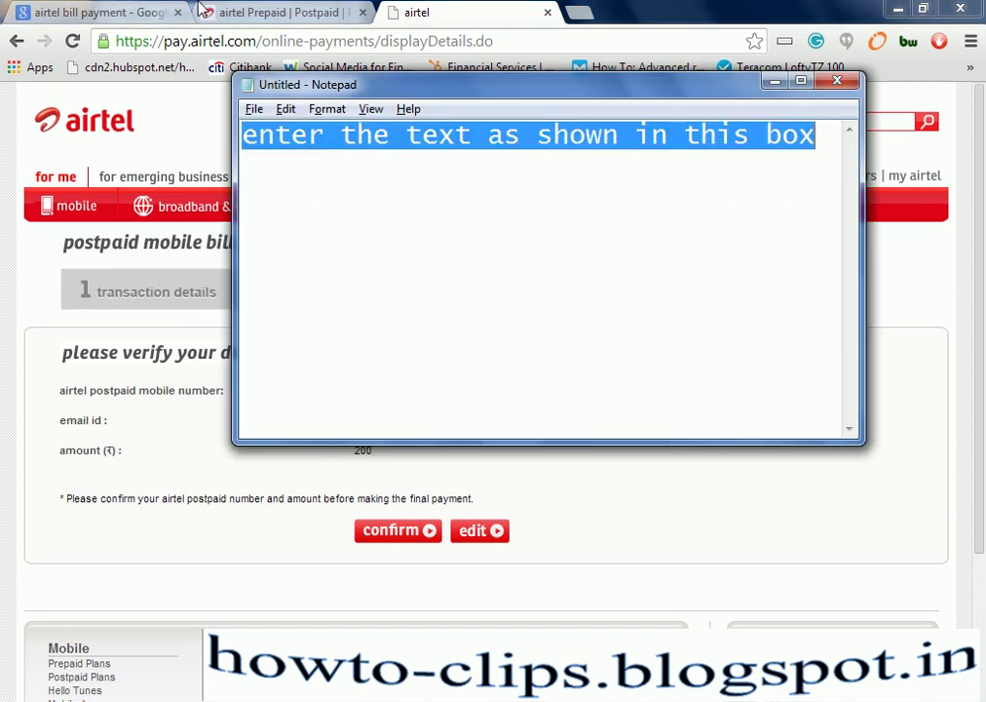
type("very im")
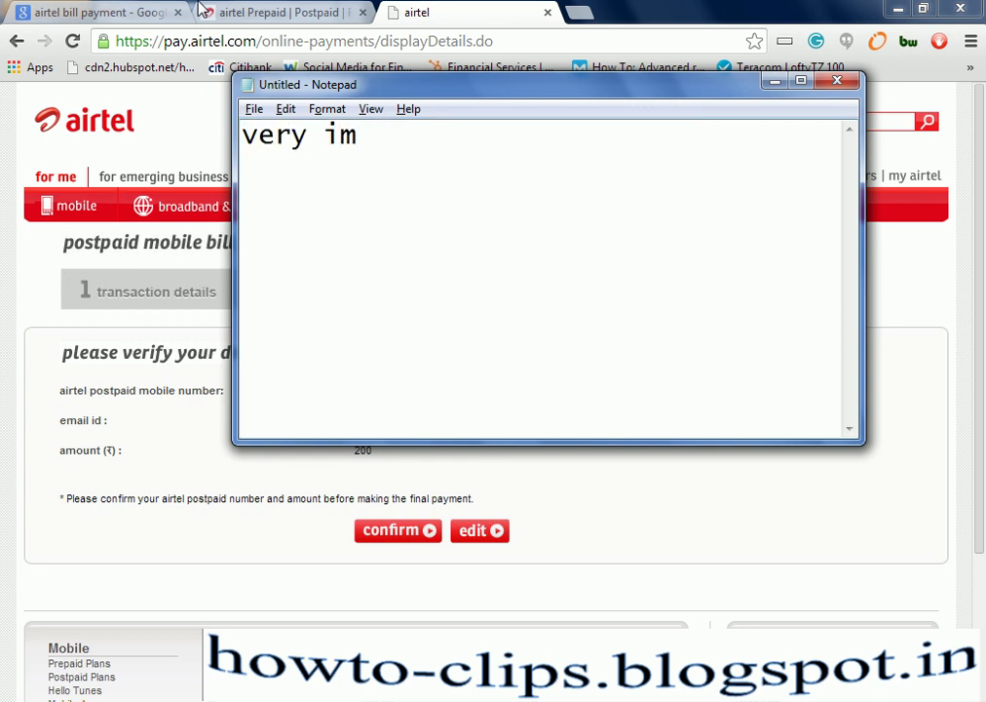
type("portant to conform")
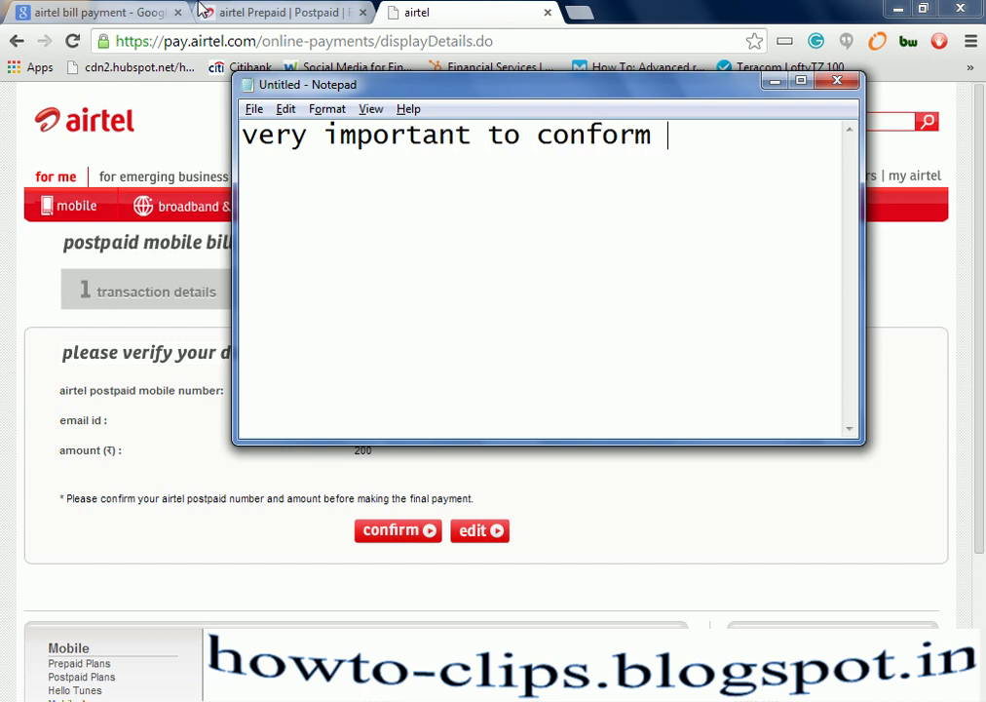
type(" the m")
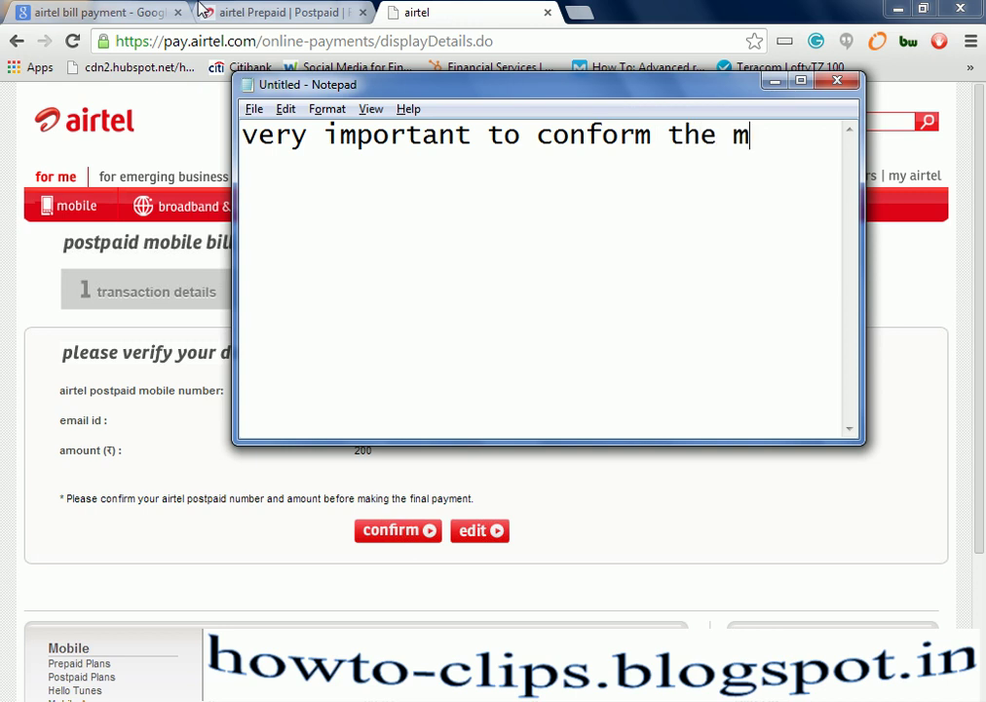
type("obile numbe")
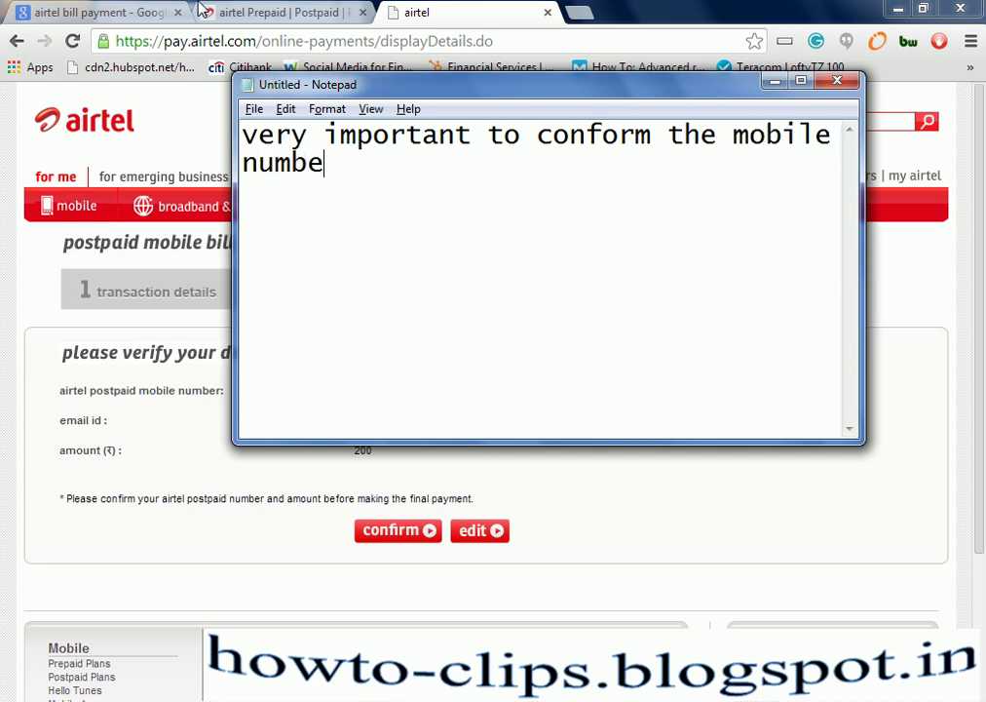
key("alt+Tab")
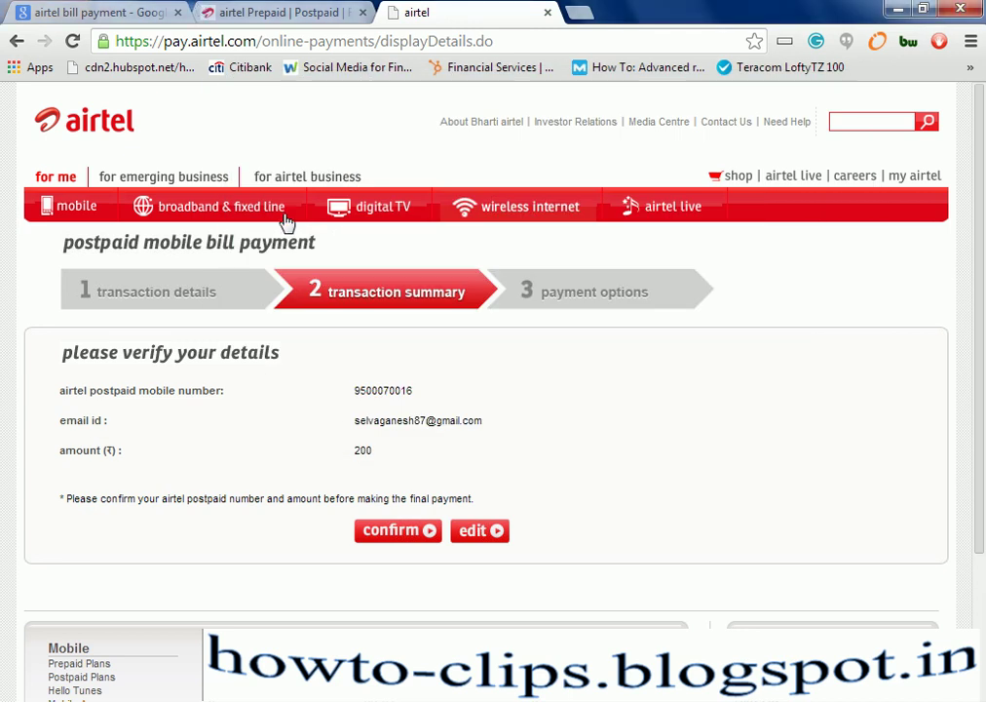
Highlight the mobile number row on the summary and confirm the payment details
double_click(383, 390)
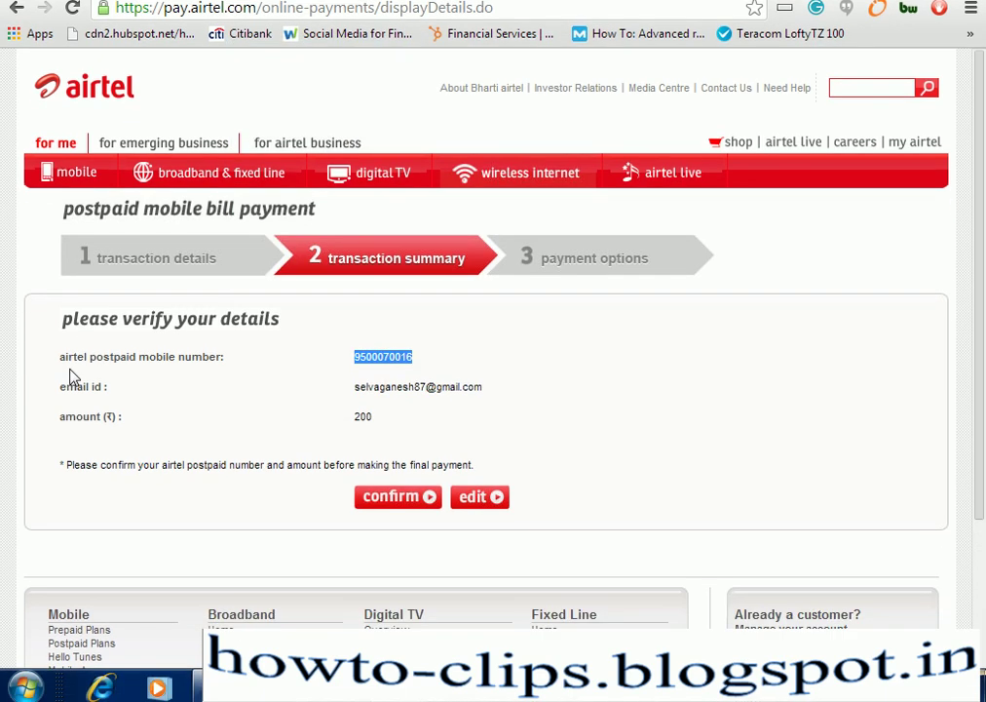
left_click_drag(65, 350, 426, 349)
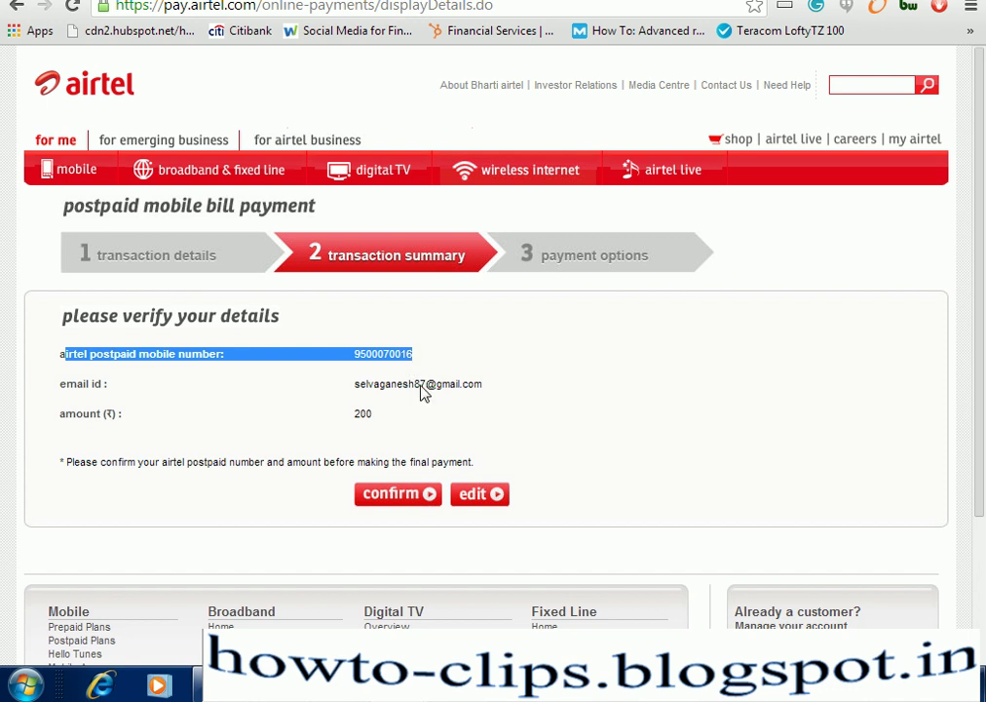
left_click(397, 494)
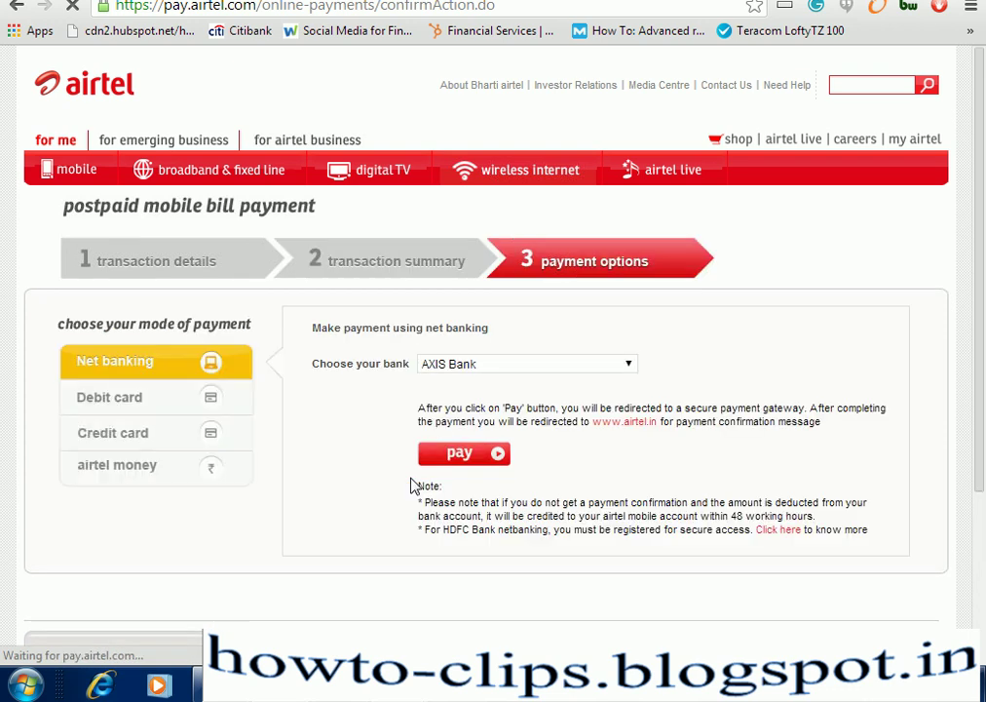
Switch the payment mode from net banking to credit card and pay via the card gateway
left_click(527, 365)
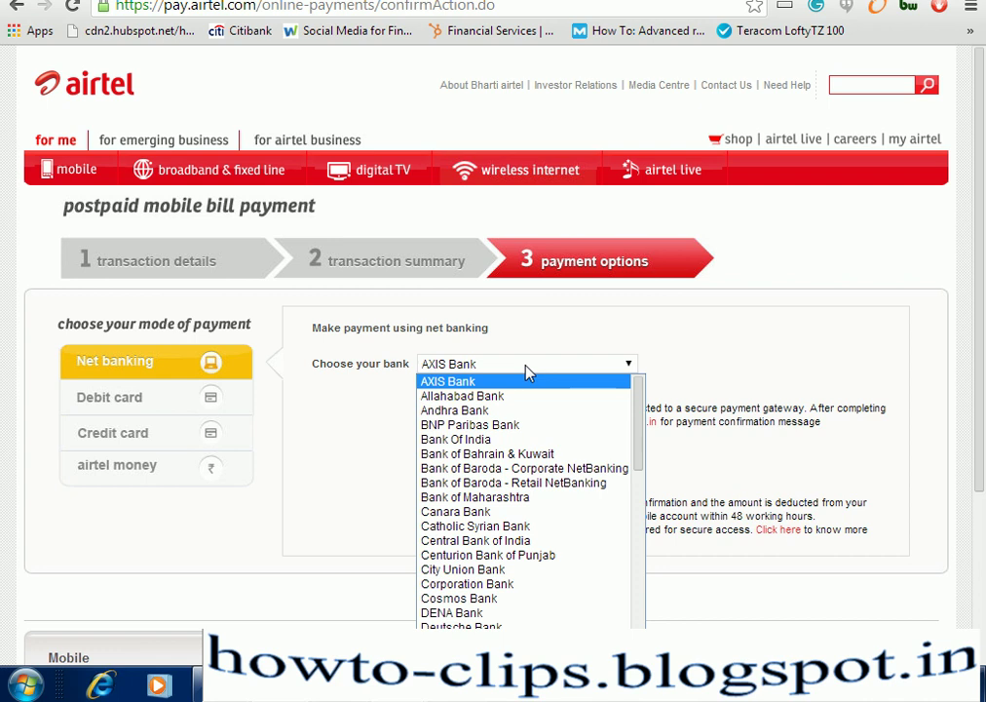
left_click(128, 440)
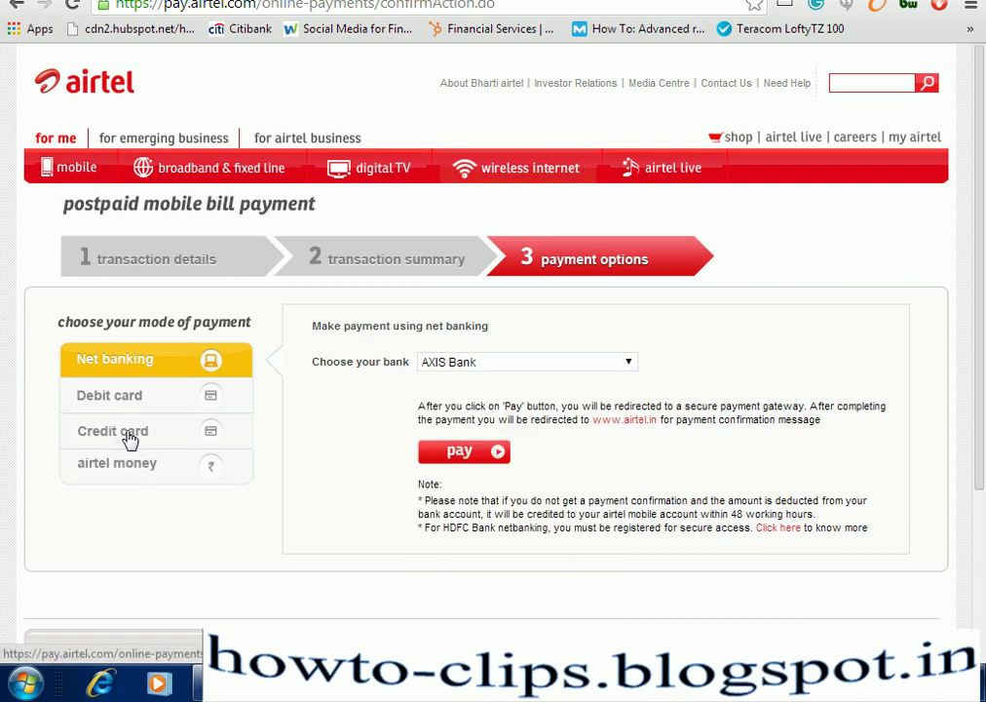
left_click(130, 440)
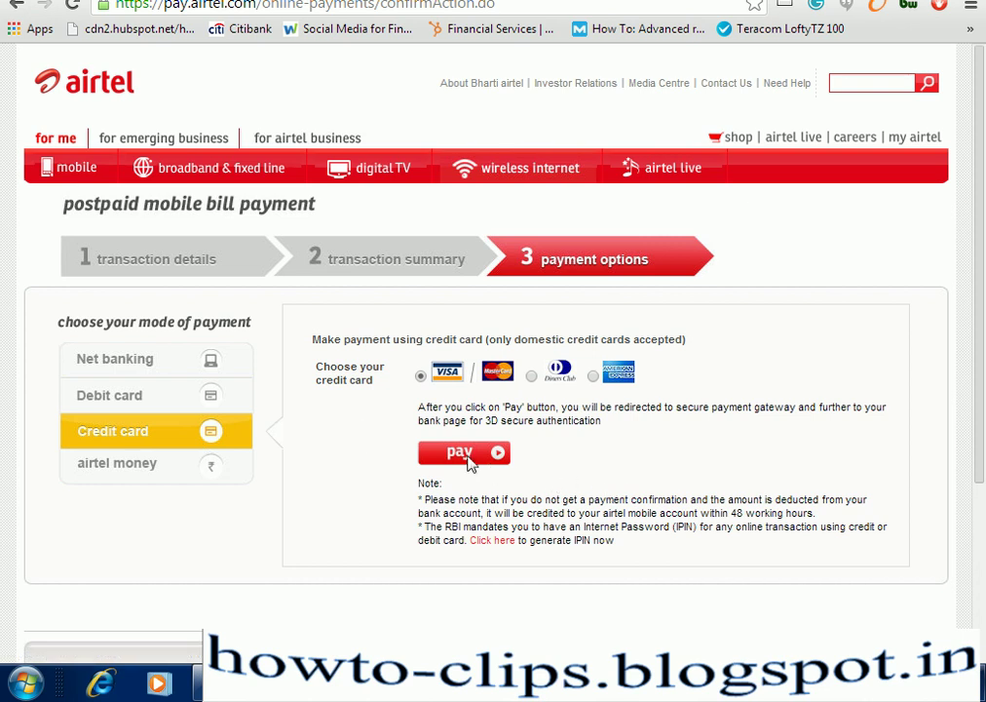
left_click(463, 452)
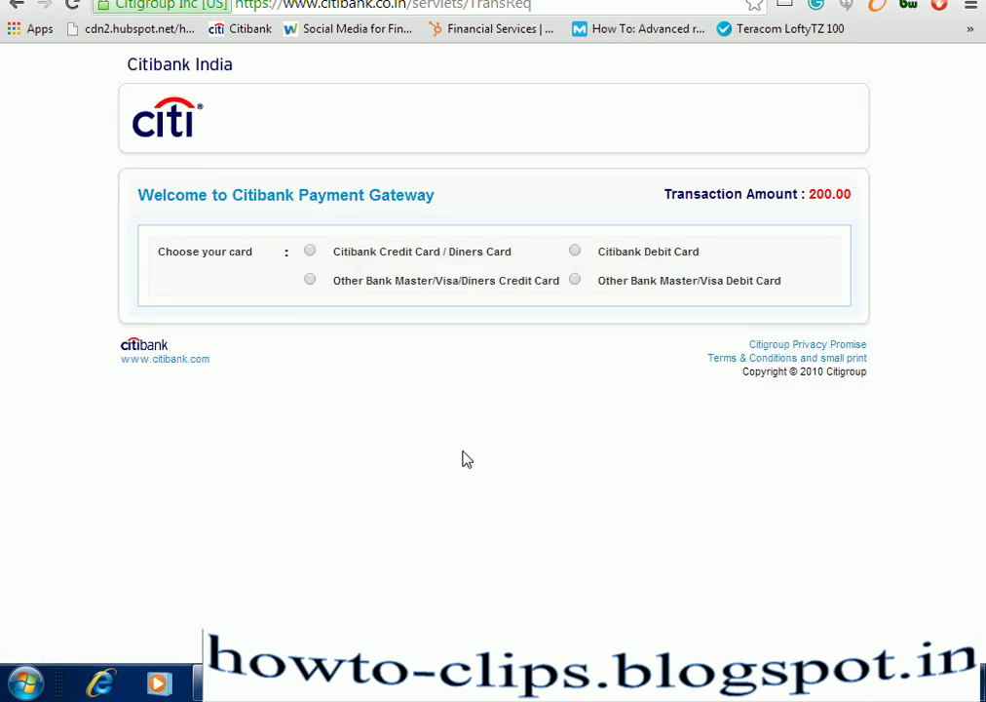
Choose the Citibank Credit Card option and paste the first two card-number groups from the note
left_click(309, 252)
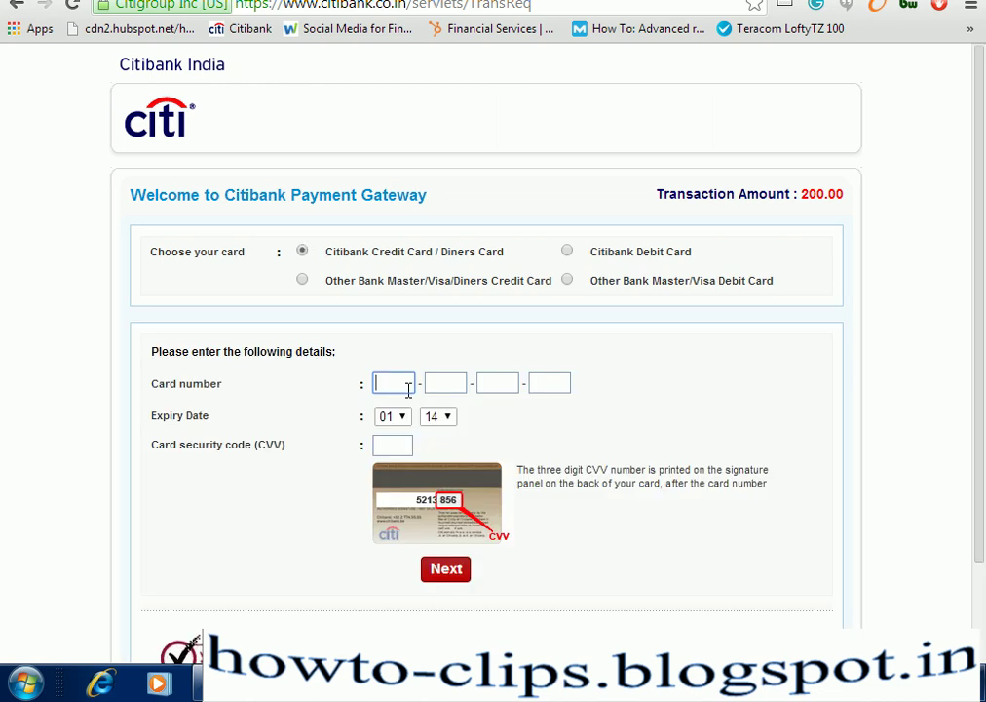
key("alt+Tab")
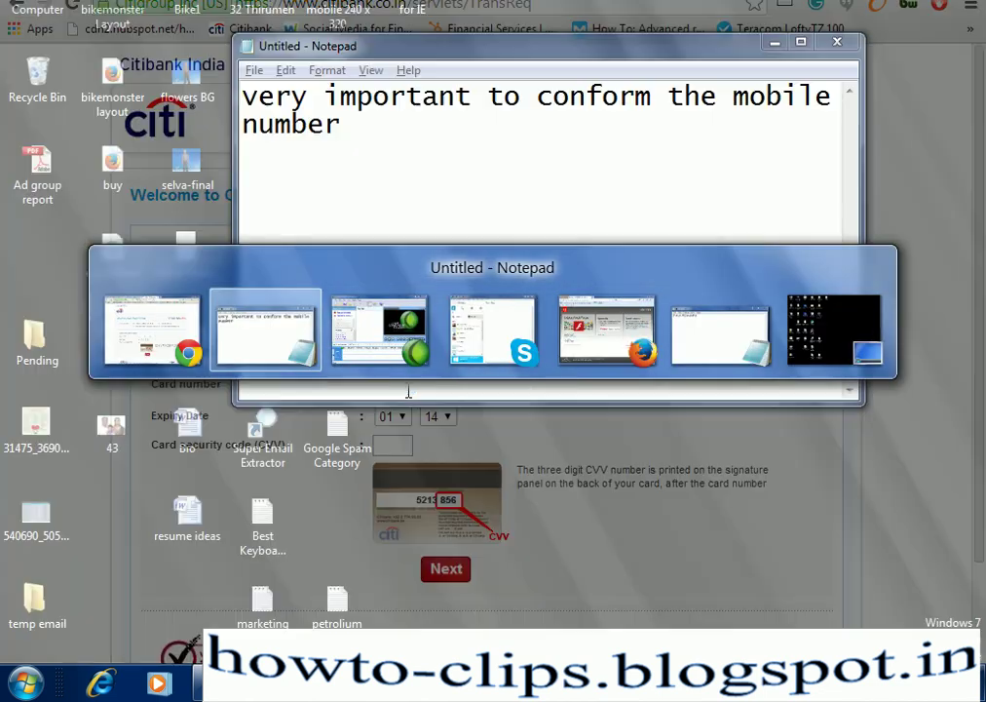
key("alt+Tab")
key("alt+Tab")
key("alt+shift+Tab")
key("alt+shift+Tab")
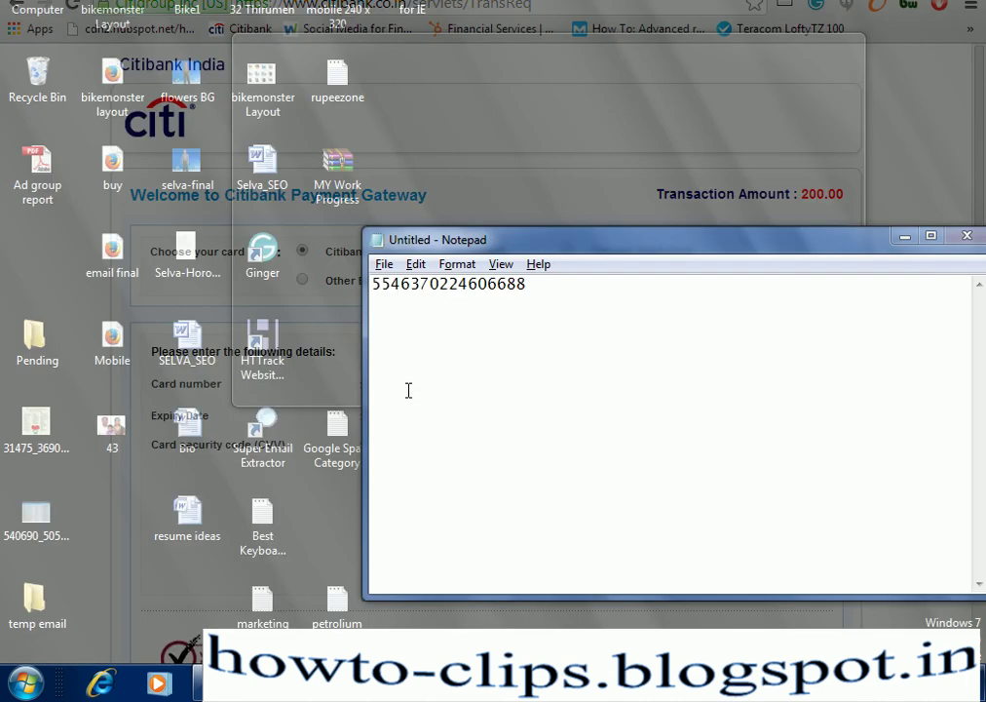
left_click_drag(413, 283, 372, 283)
key("ctrl+c")
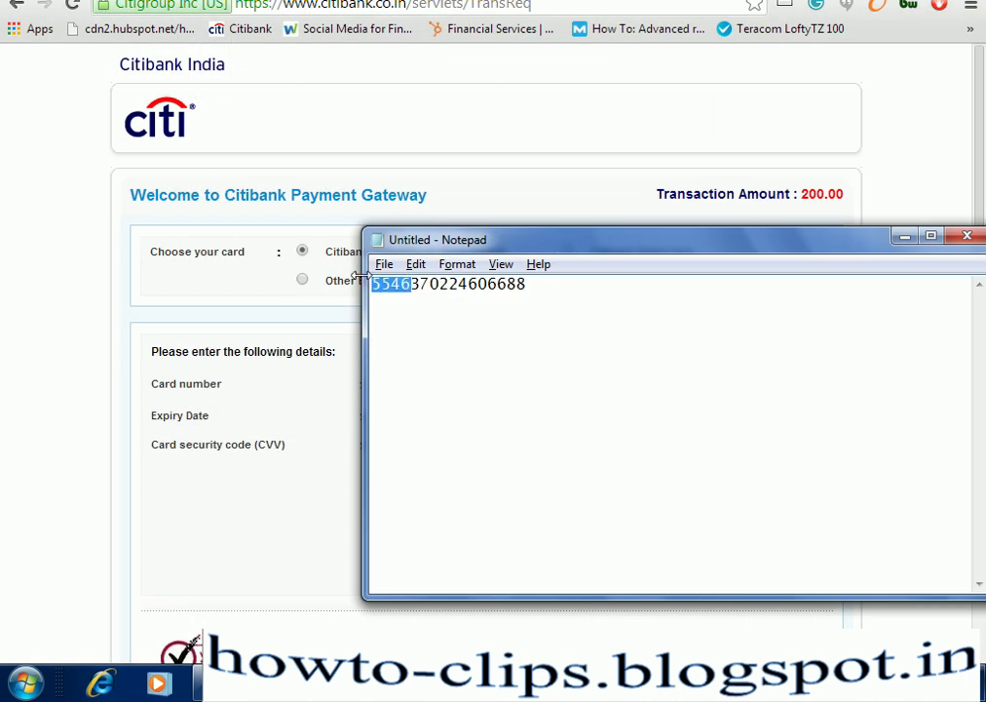
key("alt+Tab")
key("ctrl+v")
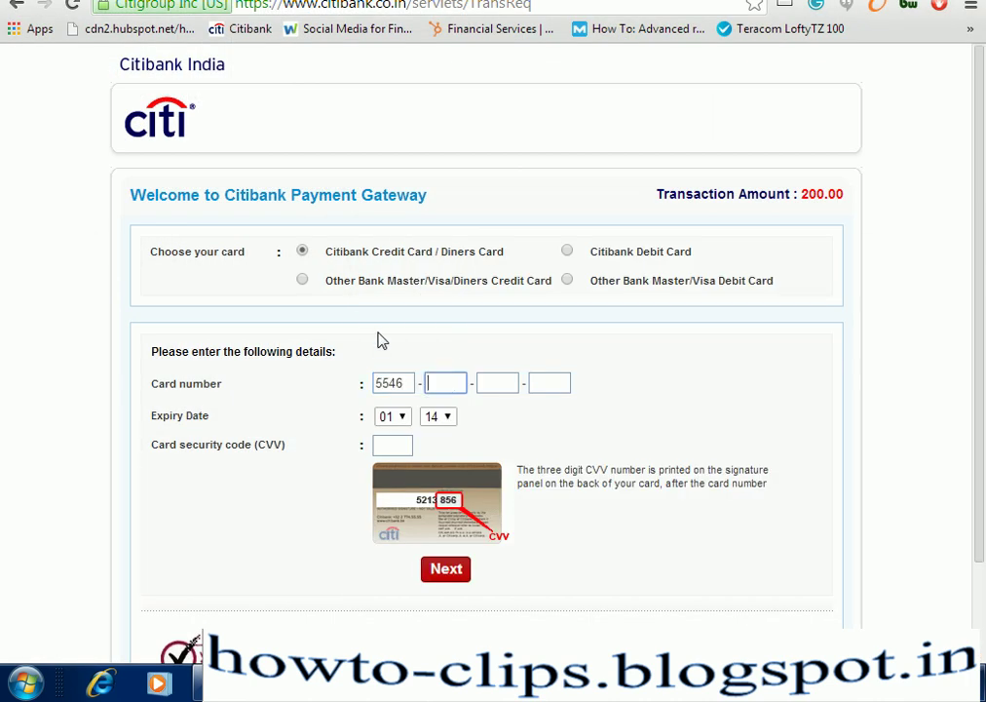
key("alt+Tab")
left_click_drag(412, 284, 451, 283)
key("ctrl+c")
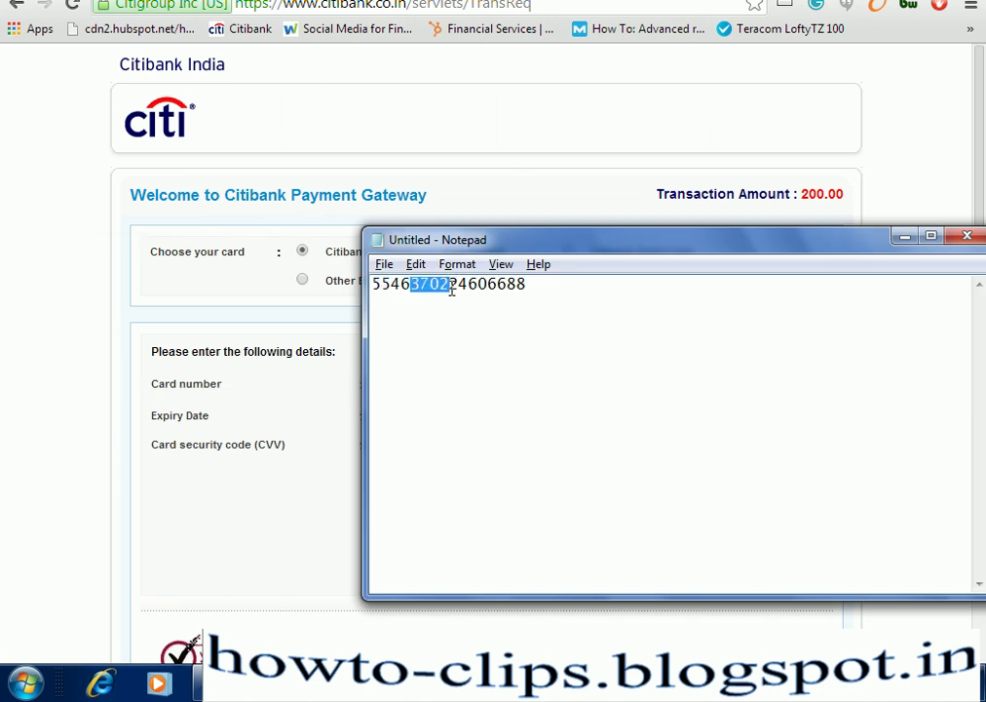
key("alt+Tab")
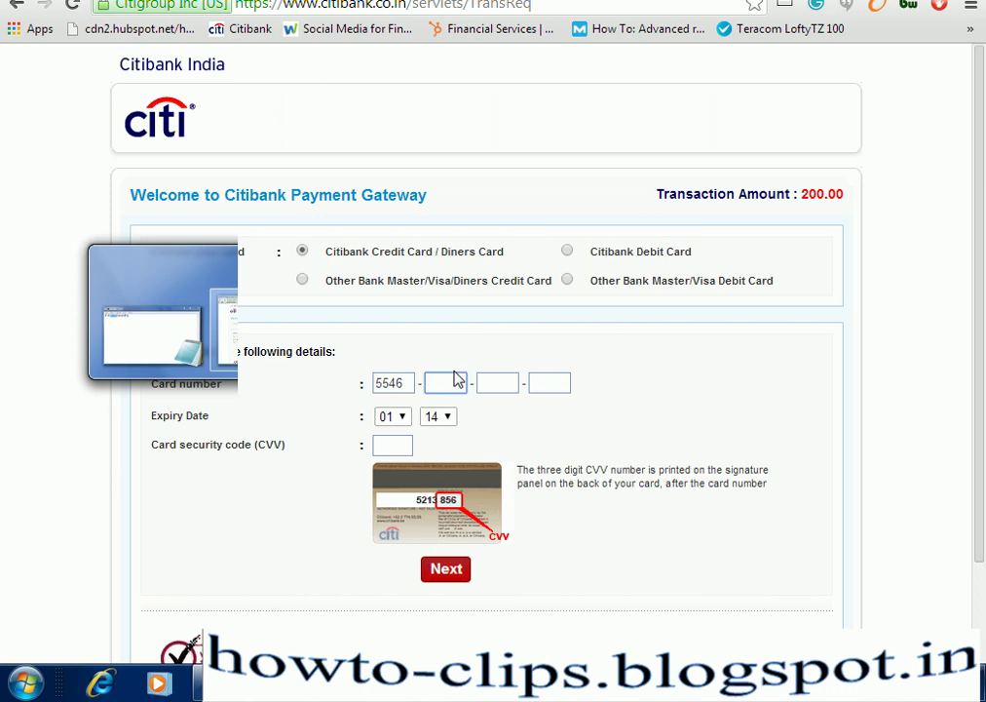
key("ctrl+v")
Copy the third and fourth digit groups from the note into the card number
key("alt+Tab")
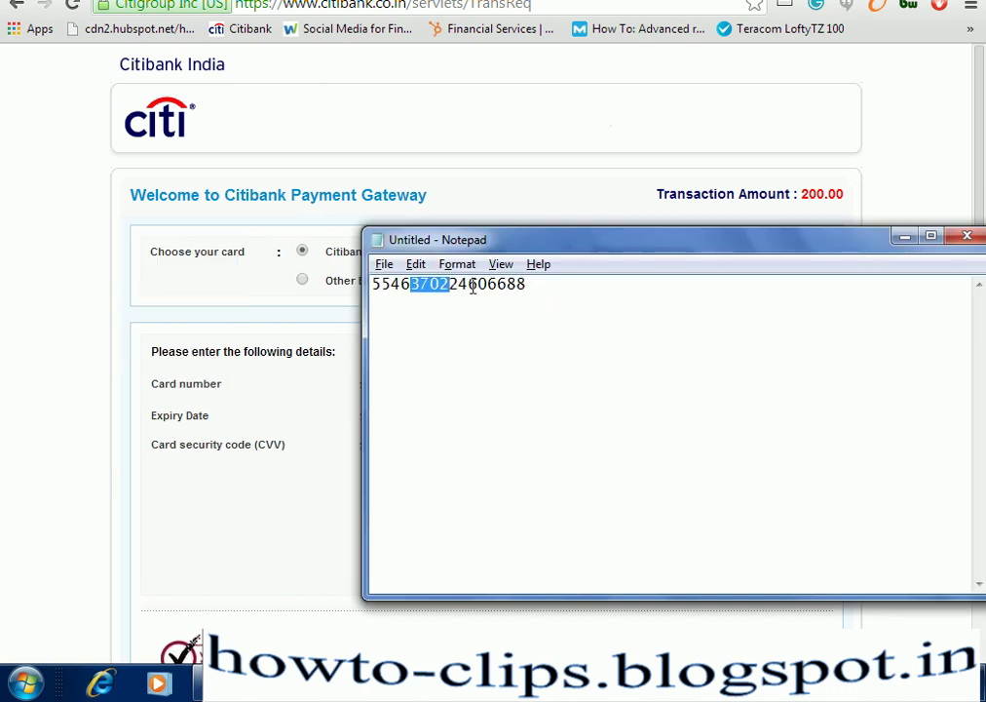
left_click_drag(450, 283, 493, 284)
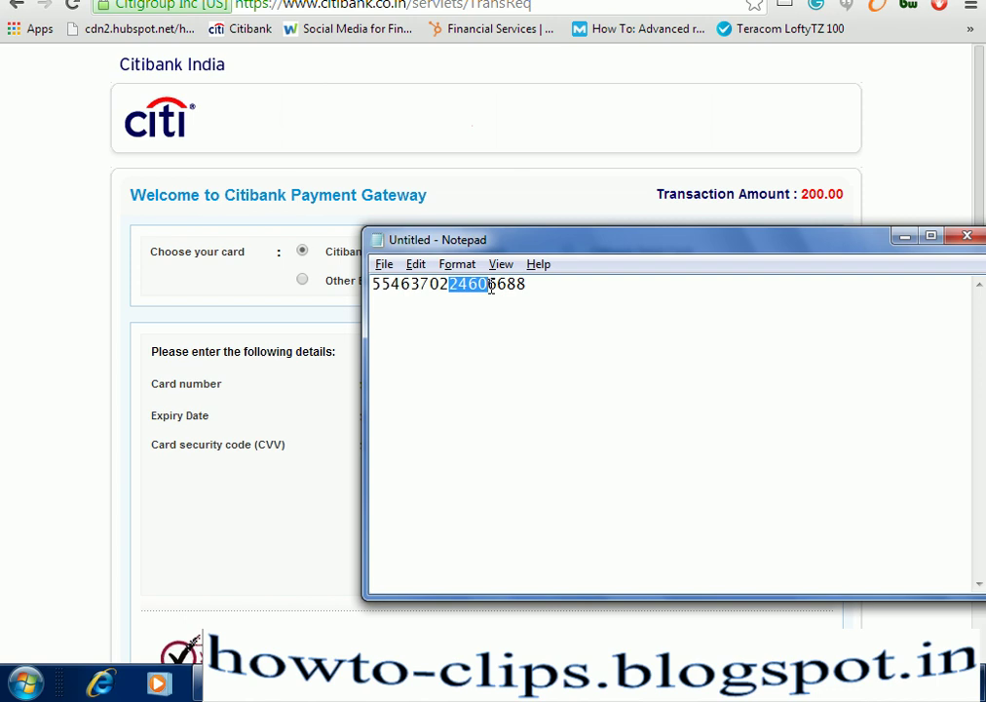
key("alt+Tab")
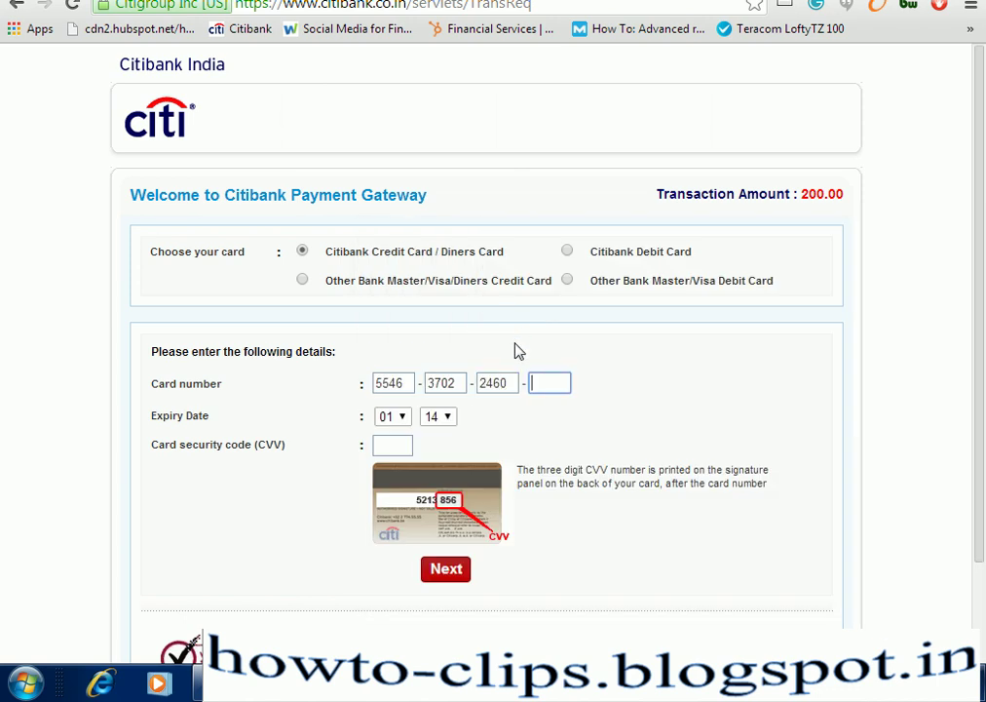
key("alt+Tab")
left_click_drag(488, 284, 555, 292)
key("ctrl+c")
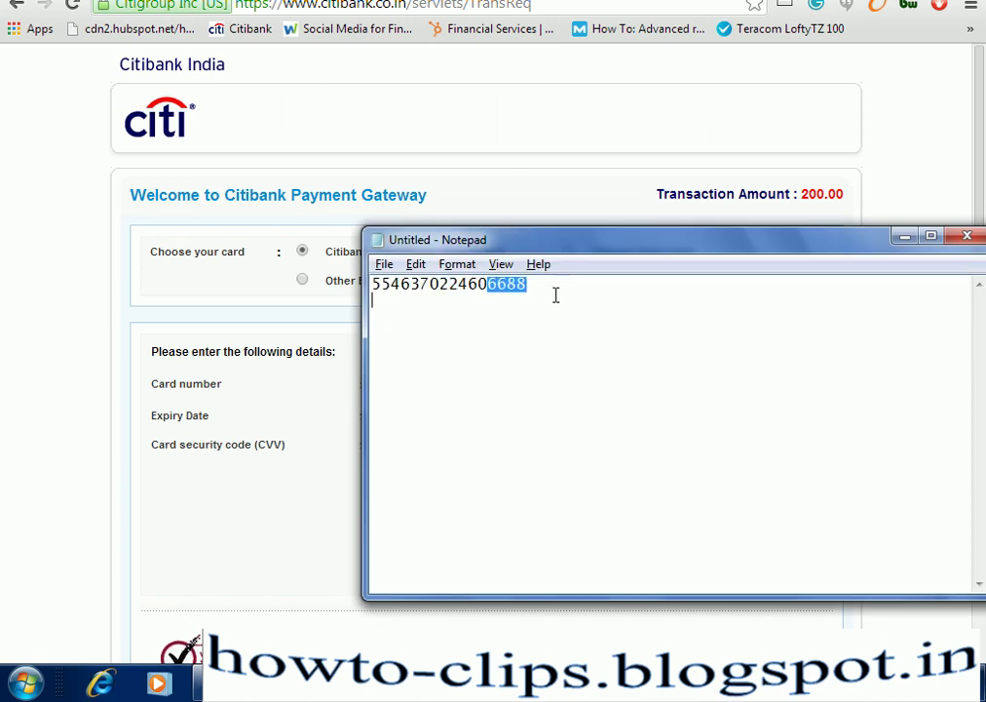
key("alt+Tab")
key("ctrl+v")
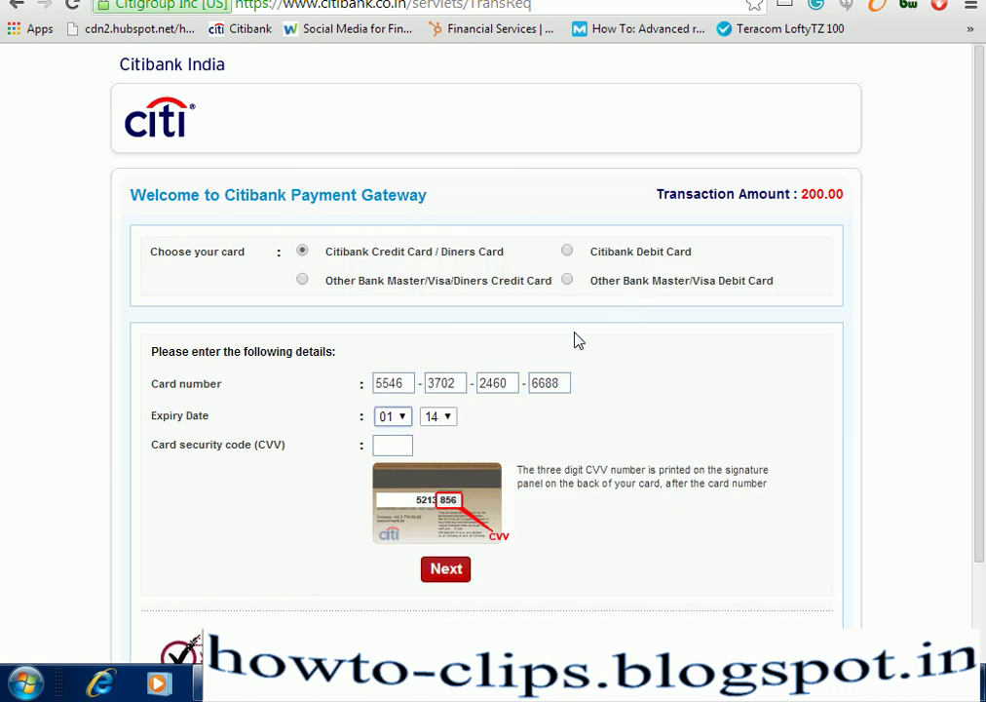
key("alt+Tab")
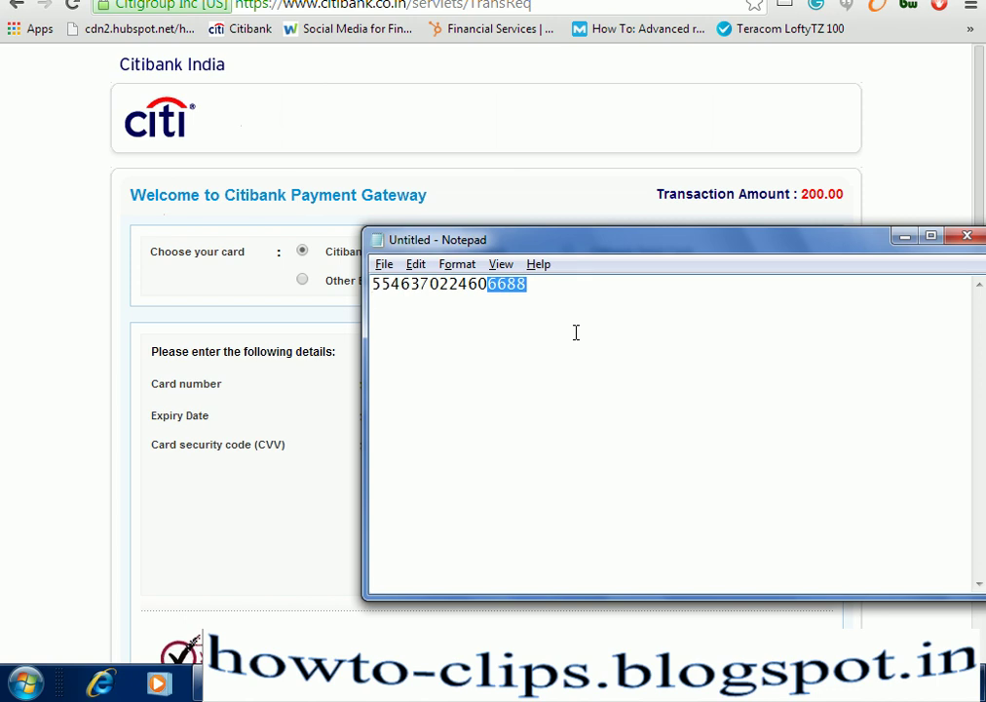
key("alt+Tab")
Set expiry month 10, enter the card security code, and submit the card details
key("1")
key("Tab")
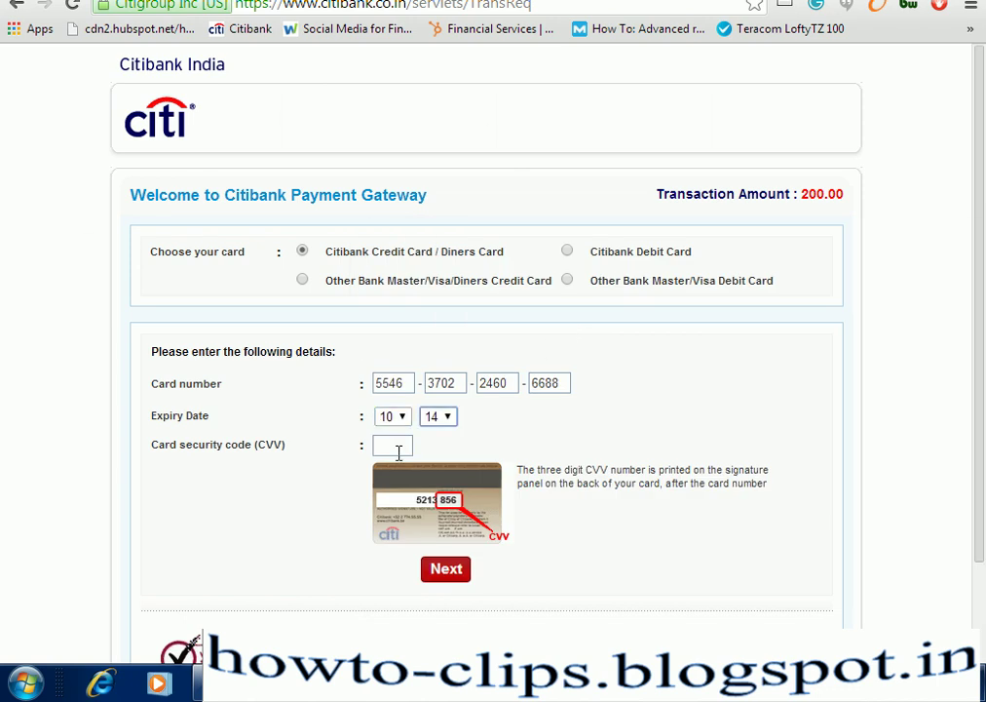
left_click(380, 446)
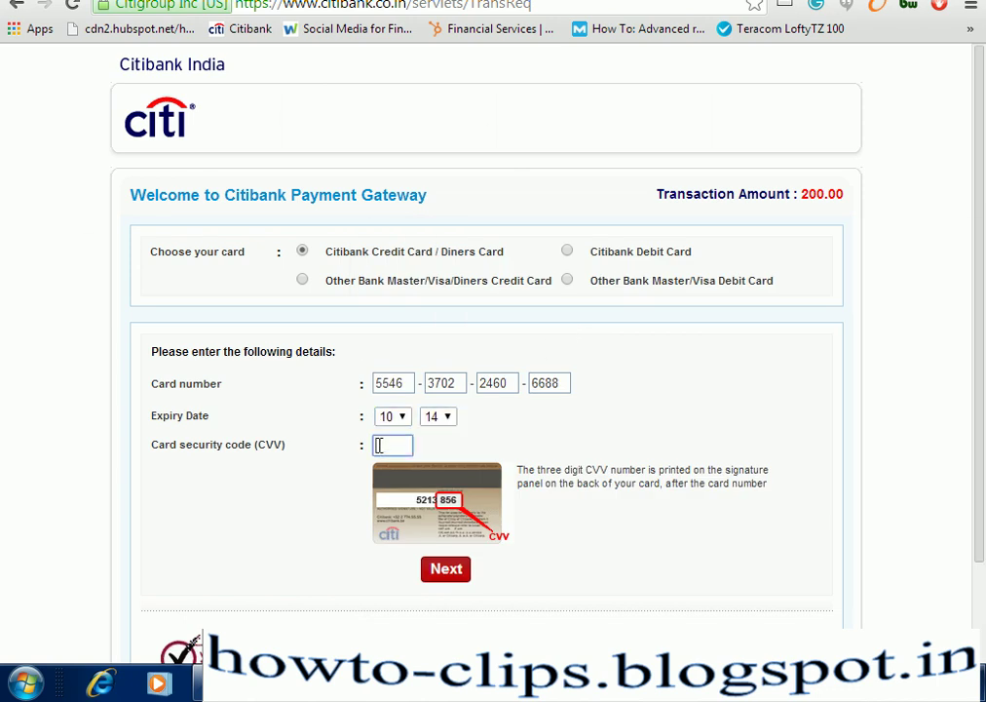
left_click(446, 578)
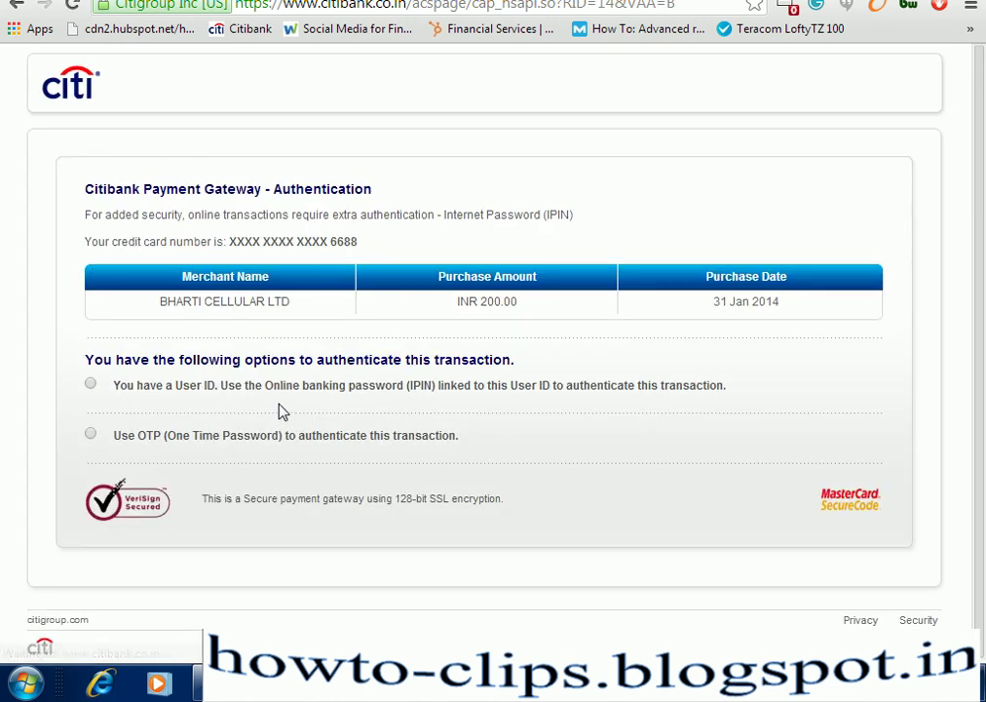
Authenticate with the internet banking password (IPIN) and submit it
left_click(90, 384)
left_click(587, 415)
type("**********")
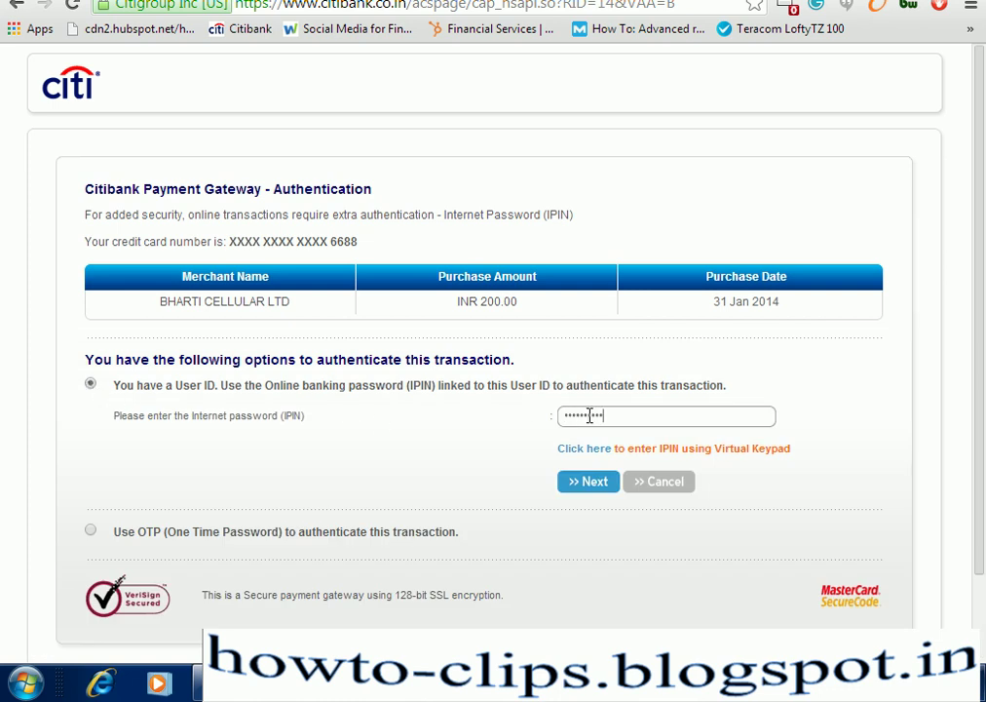
type("****")
left_click(590, 484)
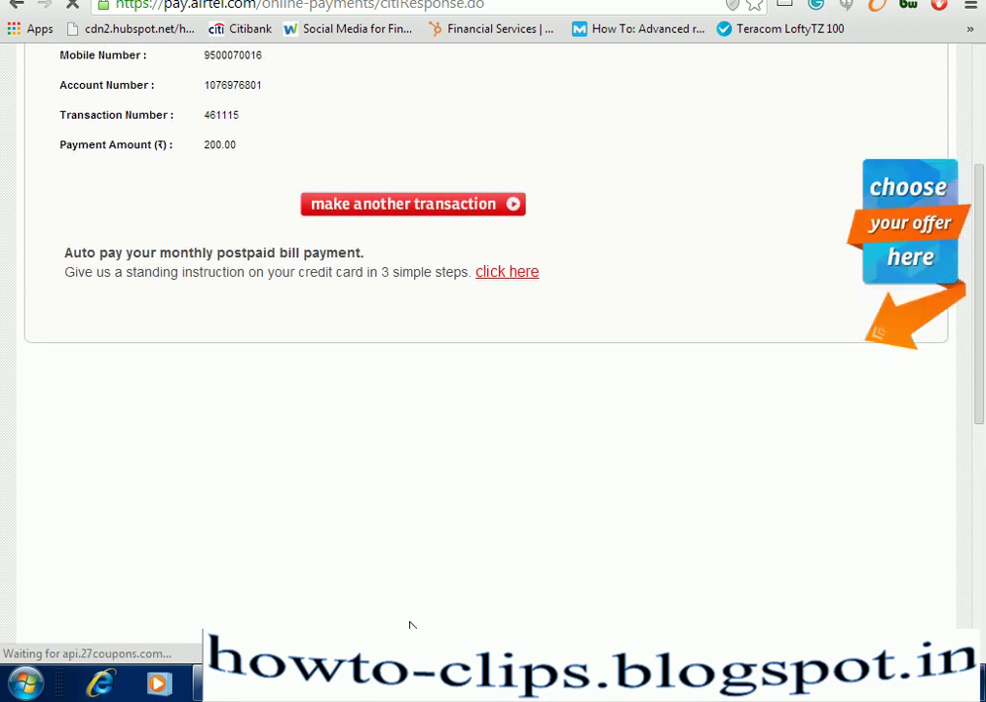
Replace the note's text with 'sucess!!!'
mouse_move(390, 682)
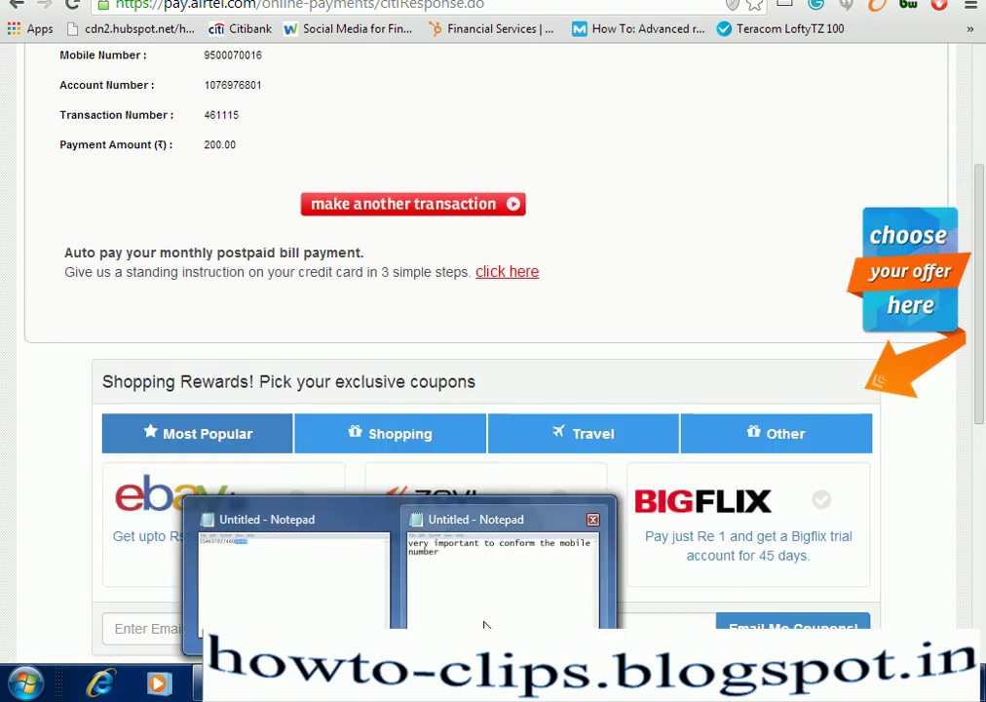
left_click(486, 625)
key("ctrl+a")
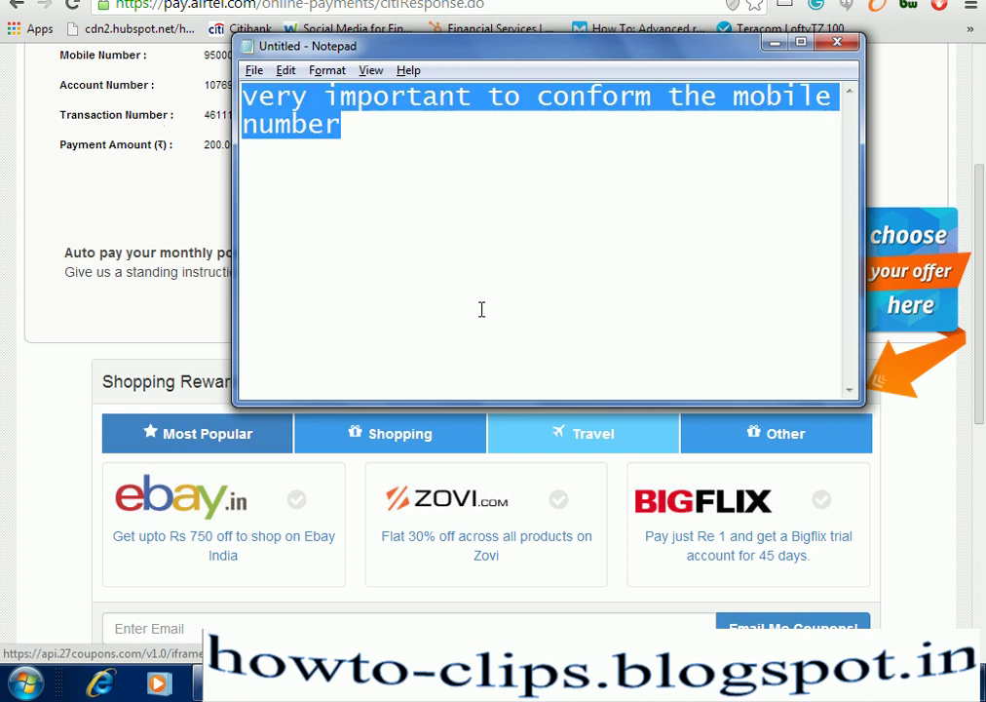
type("sucess")
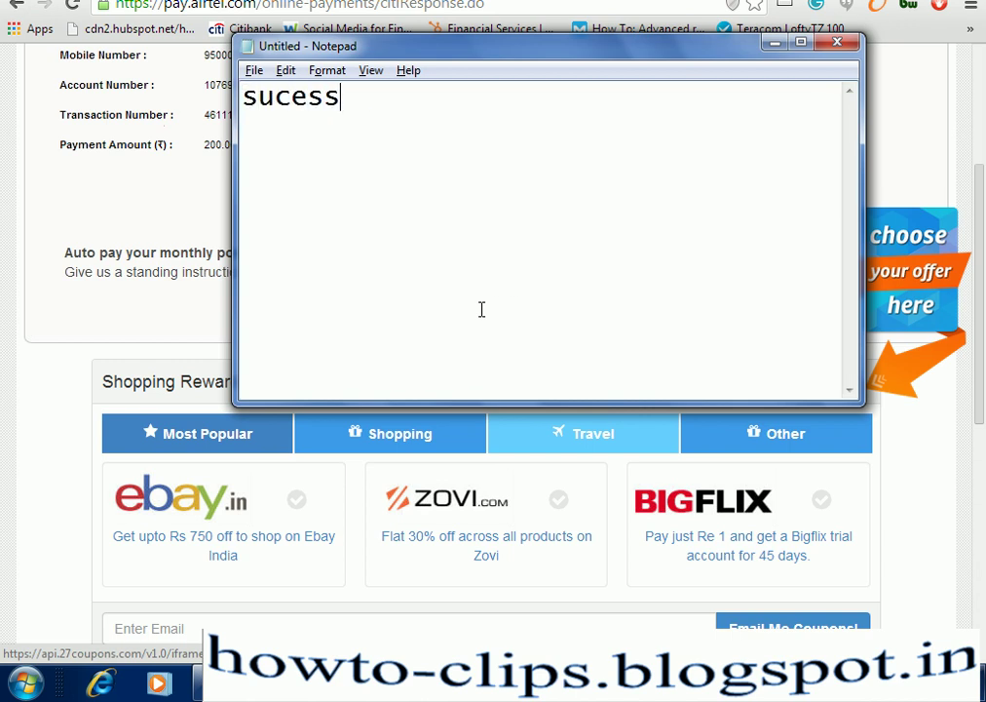
type("!!!")
Return to the Airtel receipt and highlight the successful Rs 200.00 transaction status
left_click(236, 223)
scroll(178, 286, "up", 5)
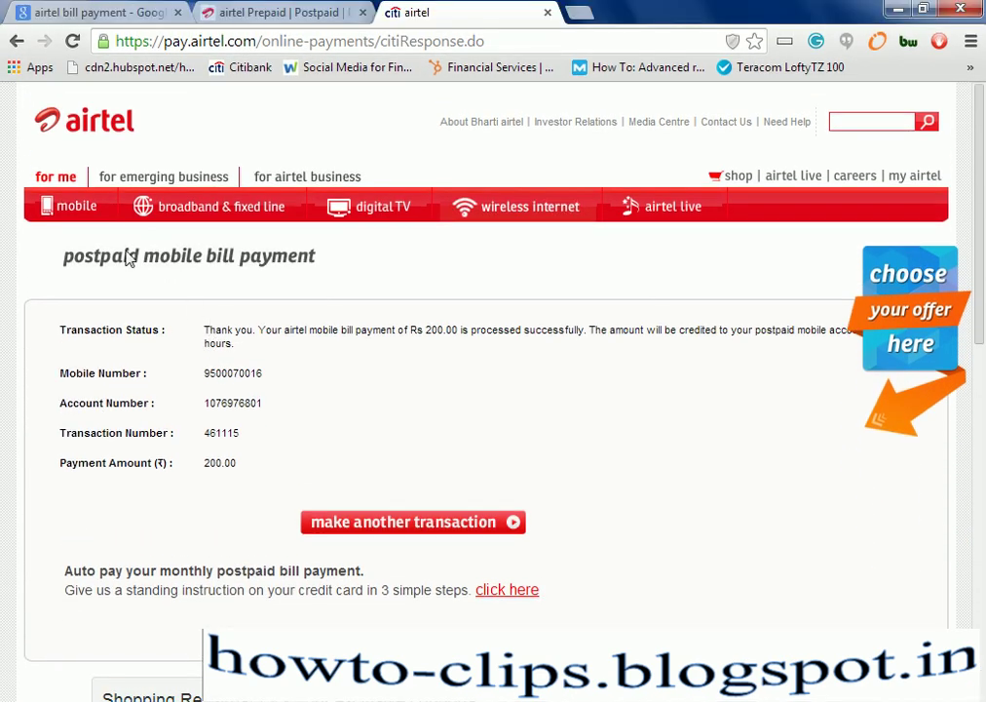
left_click_drag(156, 221, 255, 295)
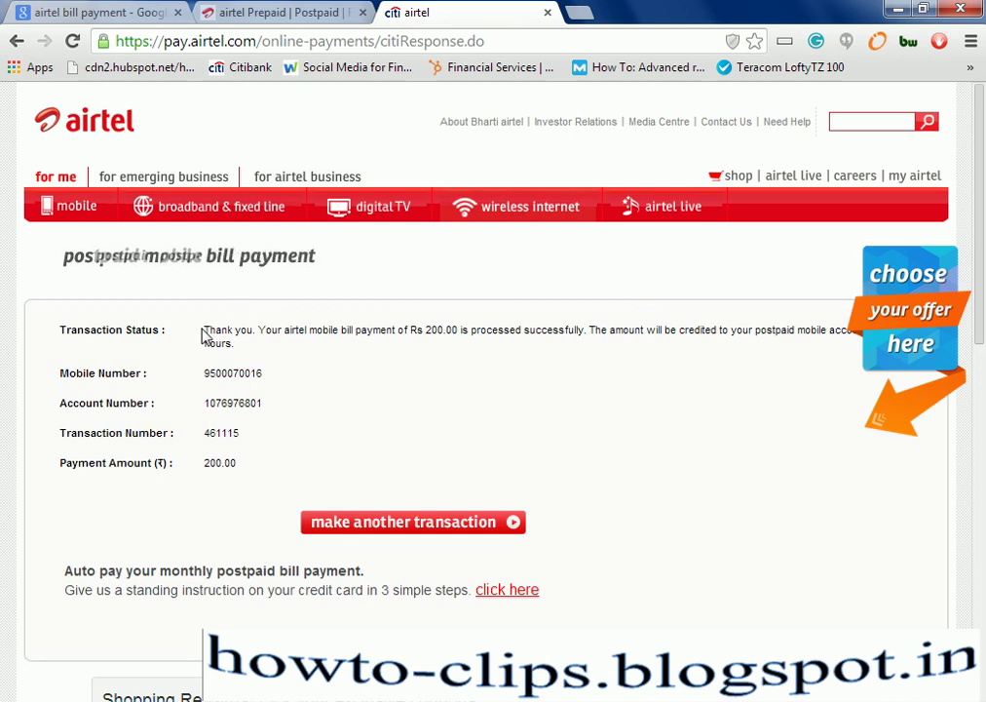
left_click_drag(204, 335, 229, 343)
left_click(255, 346)
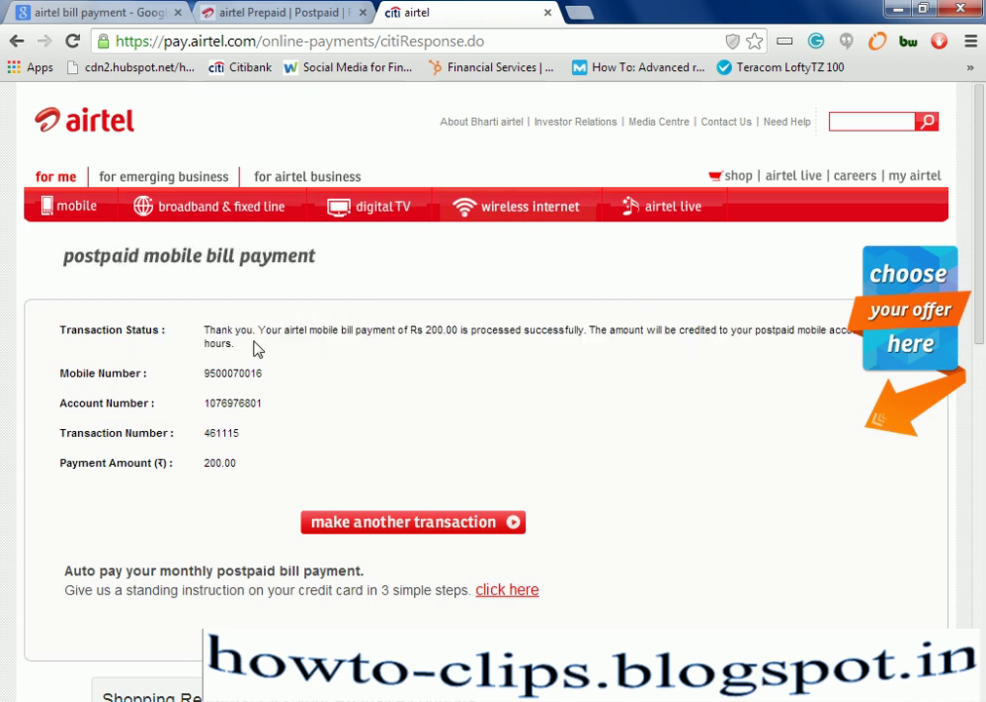
mouse_move(527, 207)
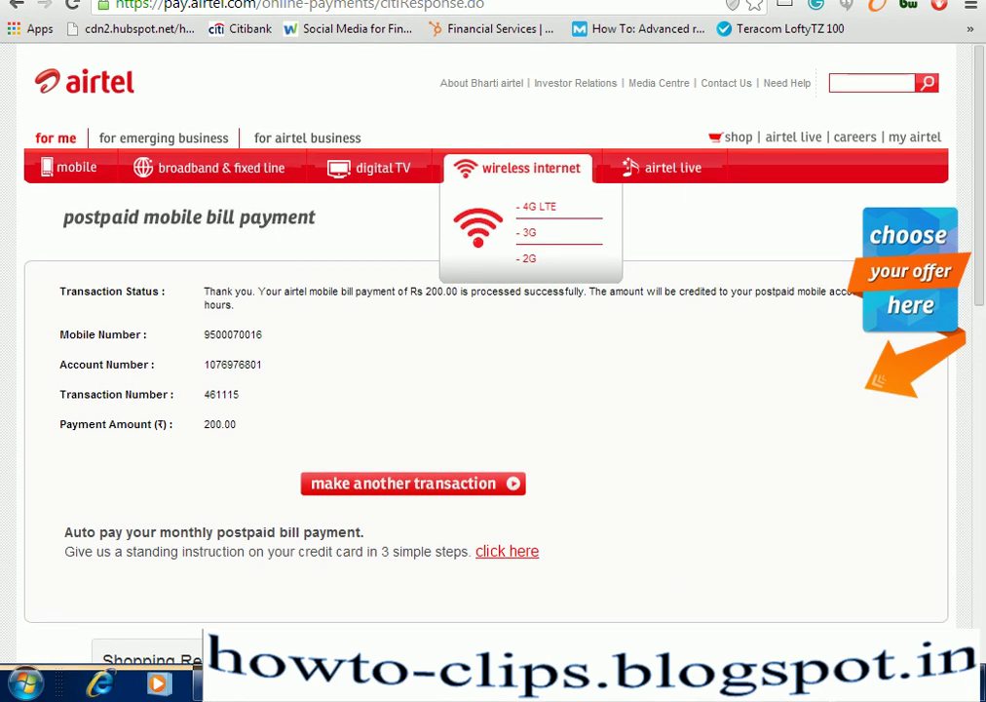
left_click(834, 682)
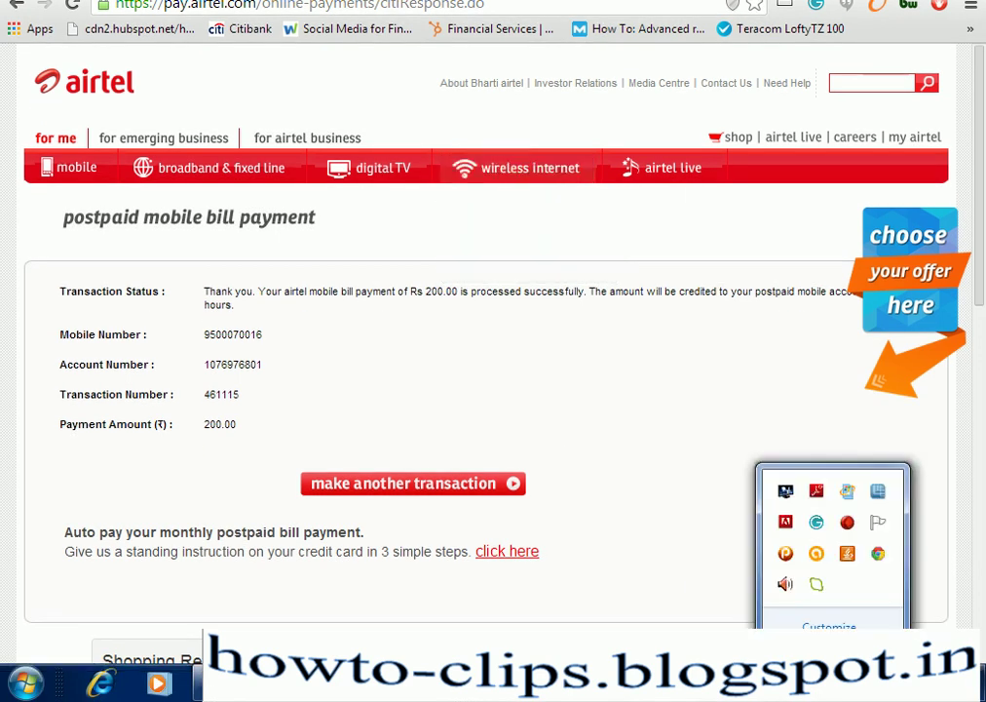